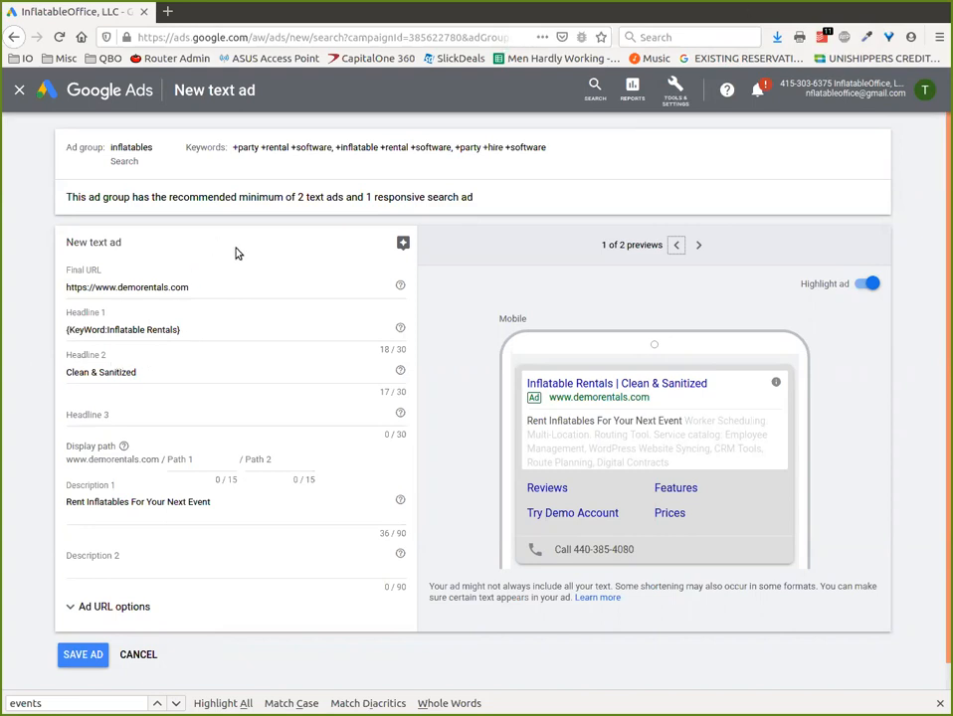
- Review the new text ad's final URL, keyword-insertion headline 1, headline 2 and display path fields
left_click_drag(213, 288, 50, 295)
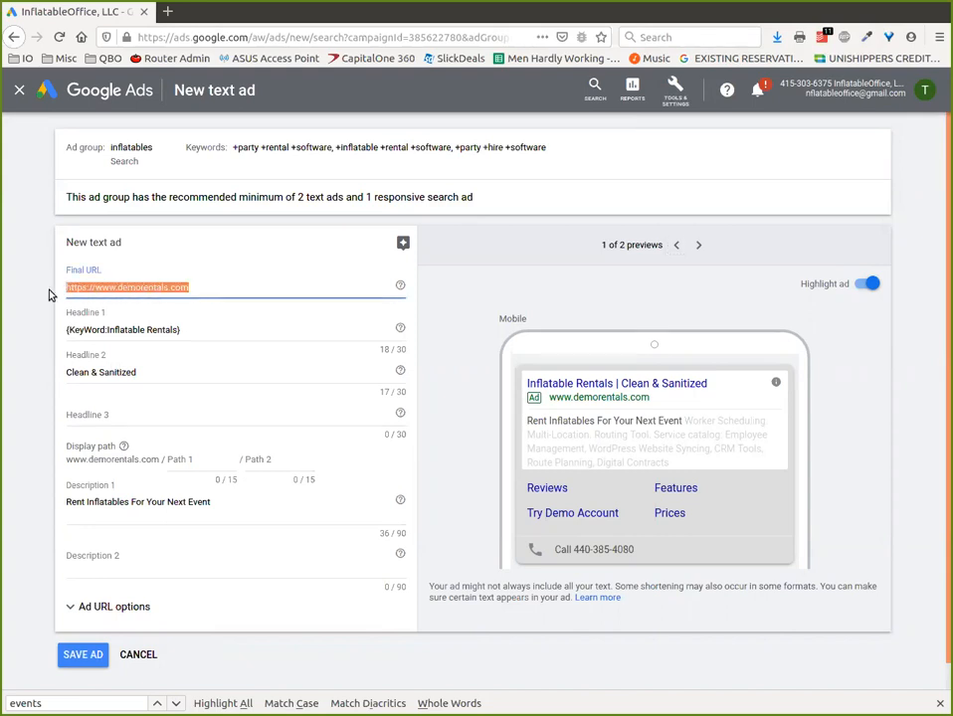
left_click(226, 288)
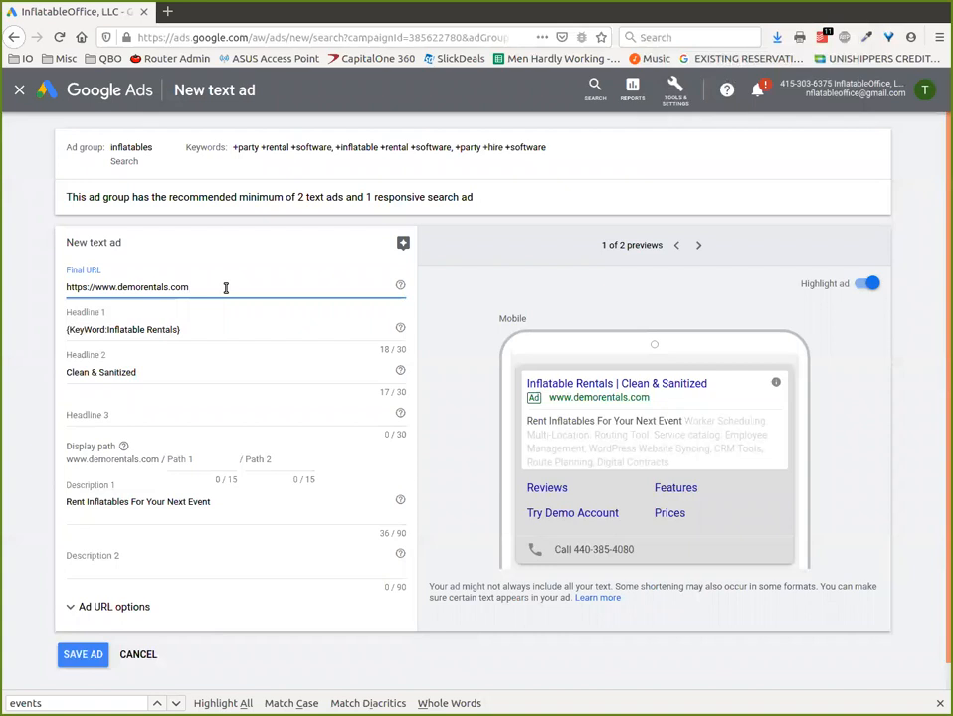
left_click_drag(217, 287, 72, 290)
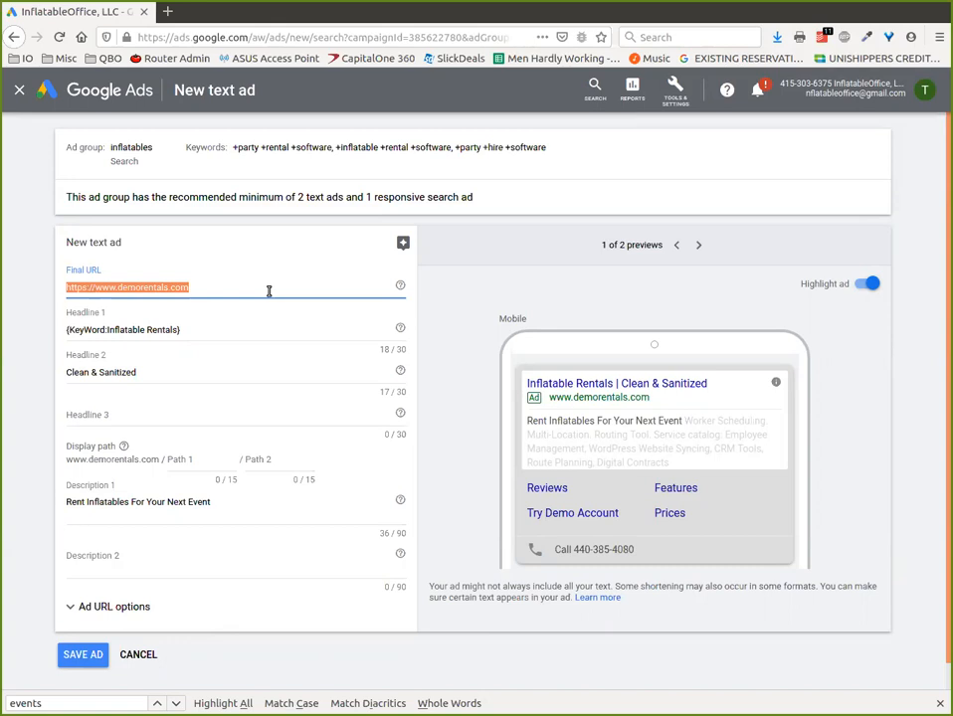
left_click(217, 287)
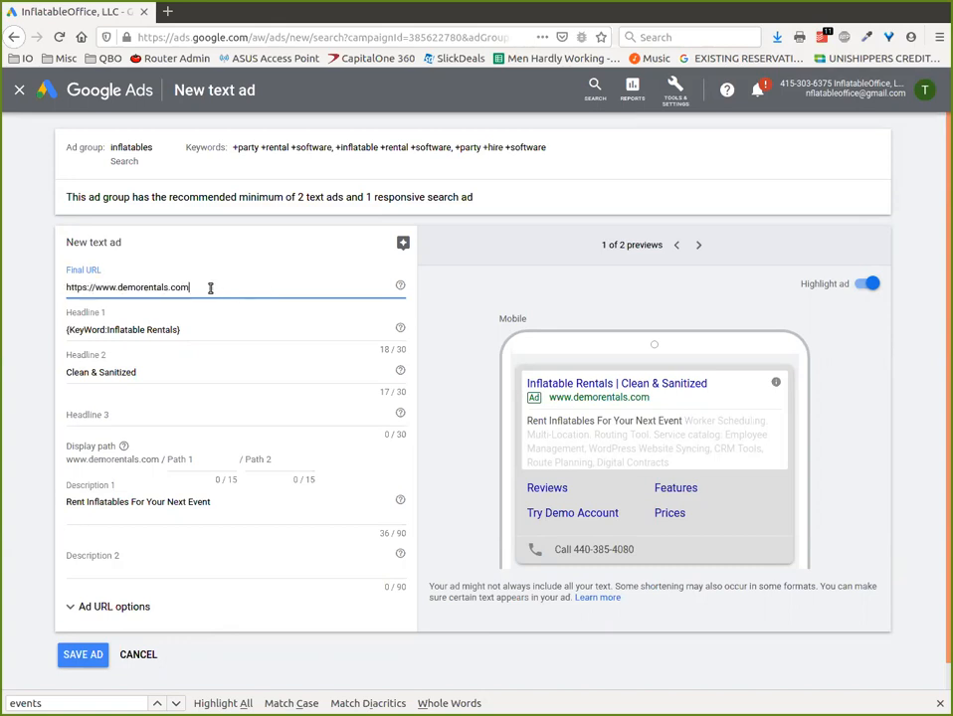
left_click_drag(217, 287, 68, 287)
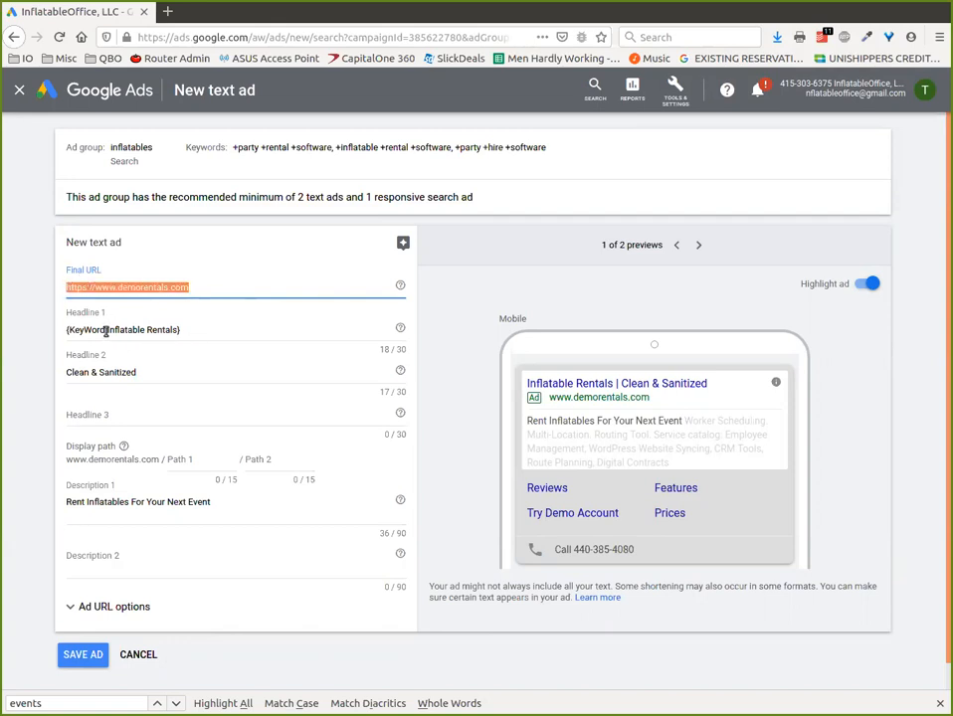
left_click_drag(107, 329, 181, 330)
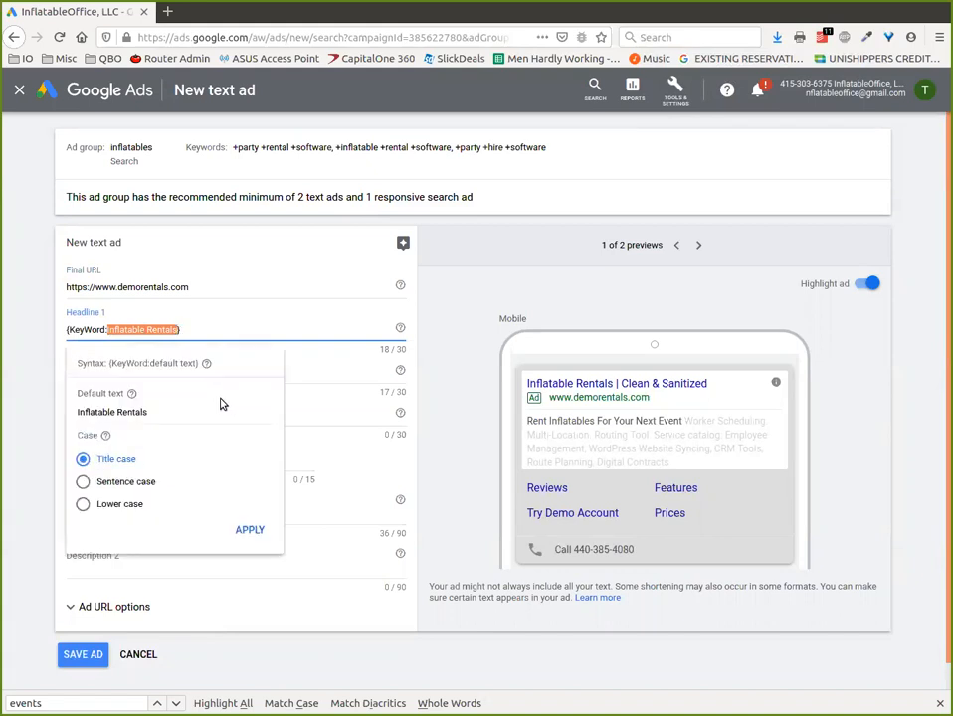
left_click(220, 327)
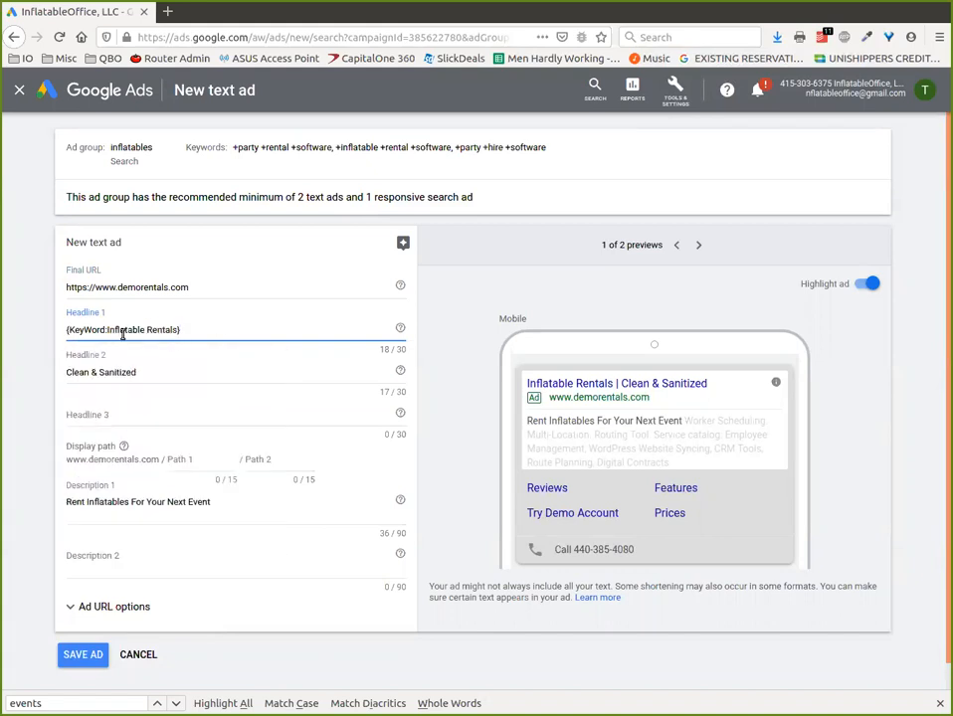
double_click(91, 329)
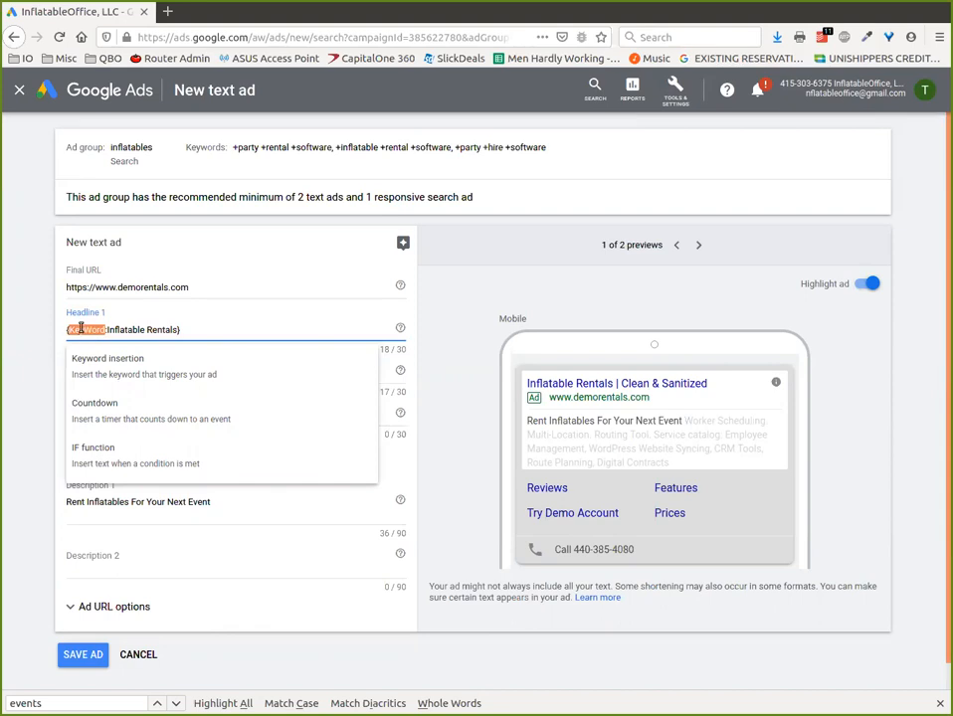
left_click(194, 330)
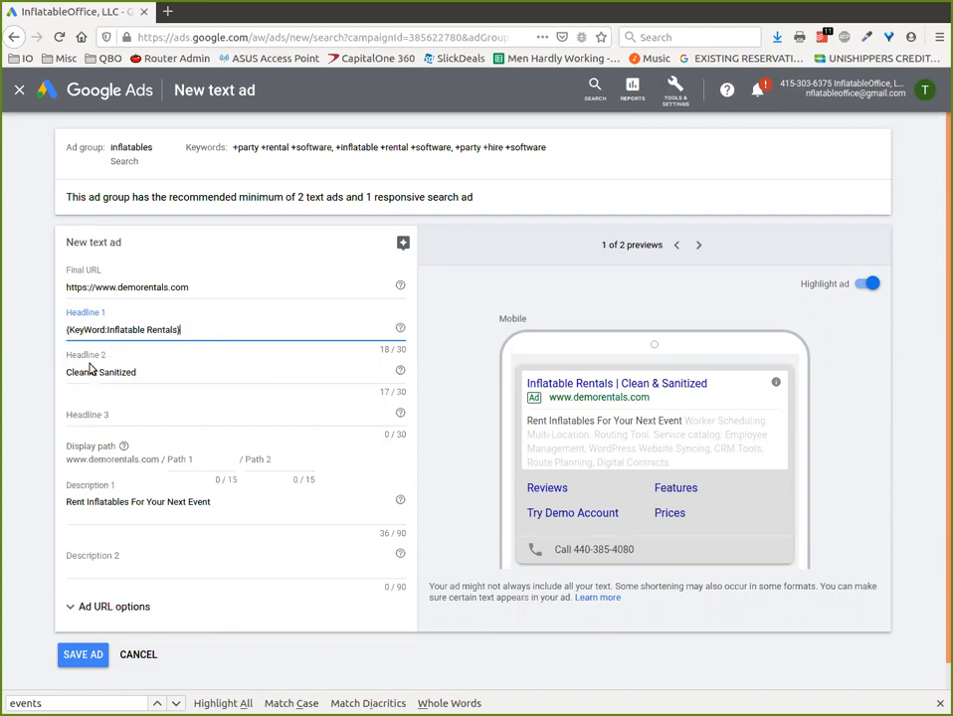
left_click_drag(159, 373, 64, 375)
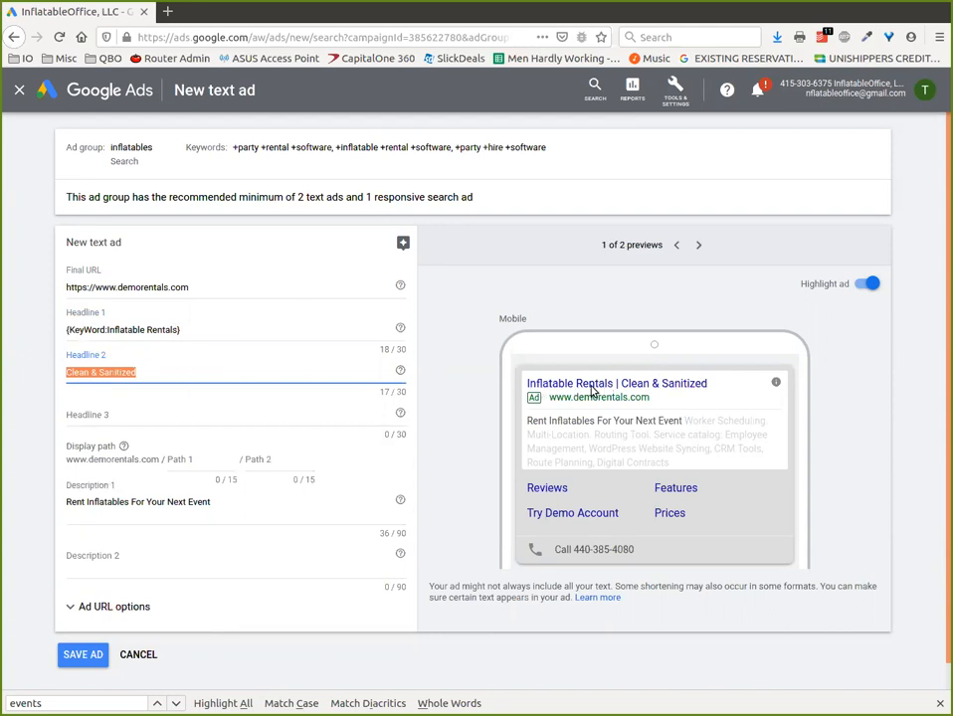
left_click(176, 460)
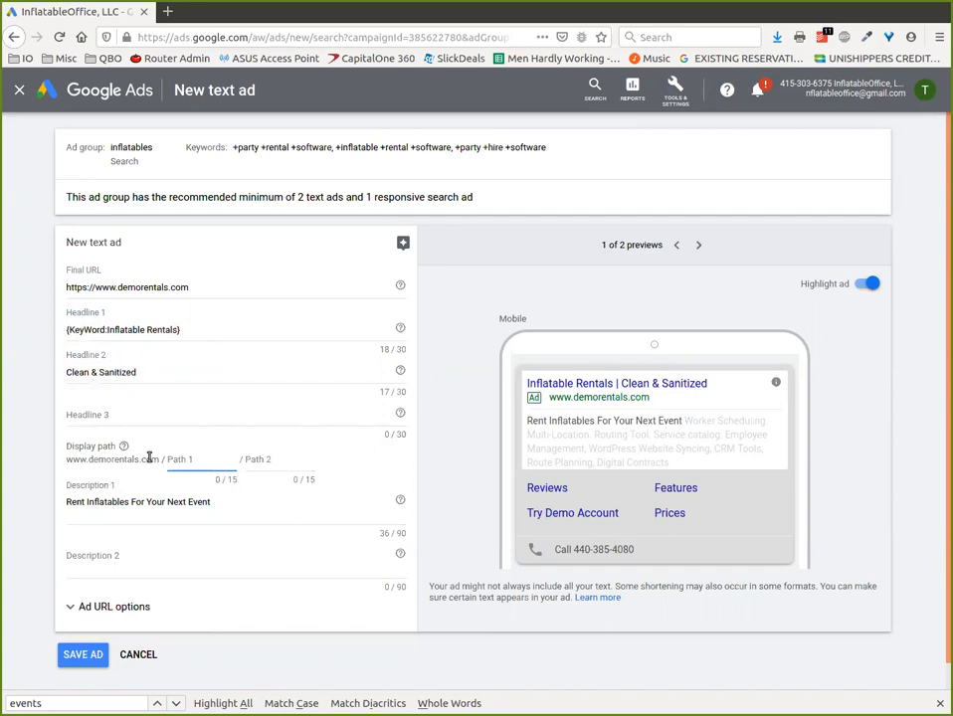
left_click_drag(159, 461, 66, 459)
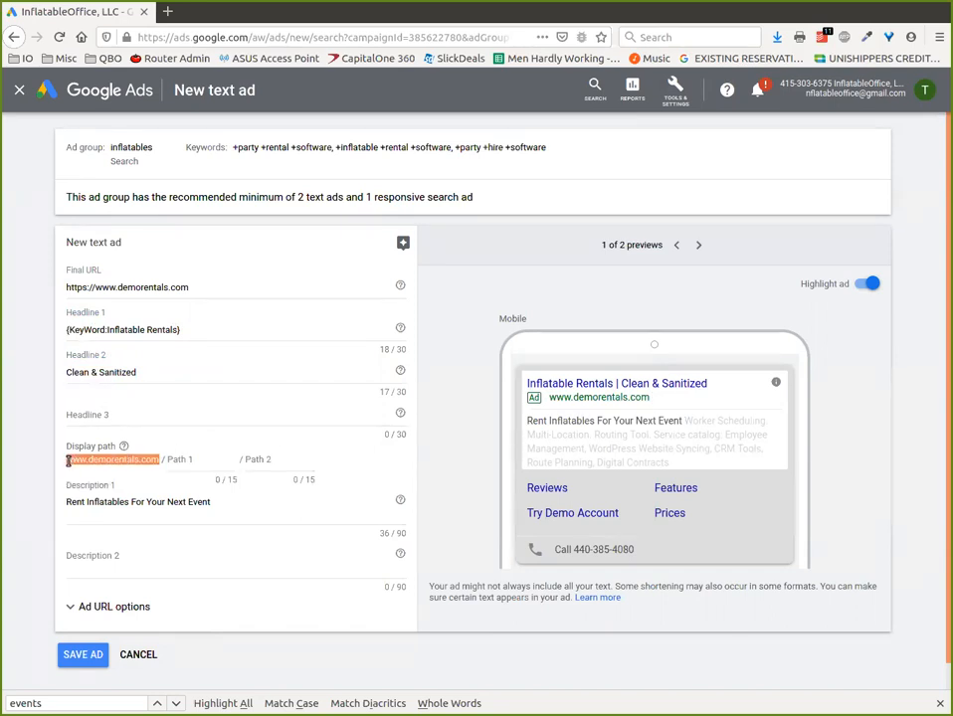
left_click(212, 460)
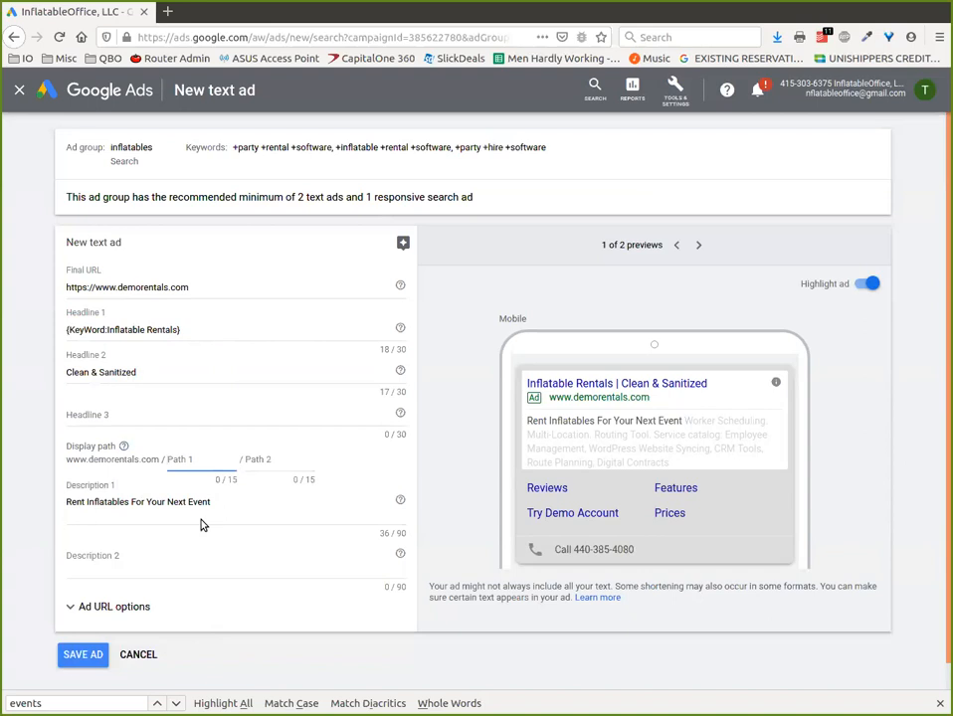
- Copy headline 1 and strip its keyword insertion code, leaving only the plain text Inflatable Rentals
left_click(106, 329)
left_click(234, 326)
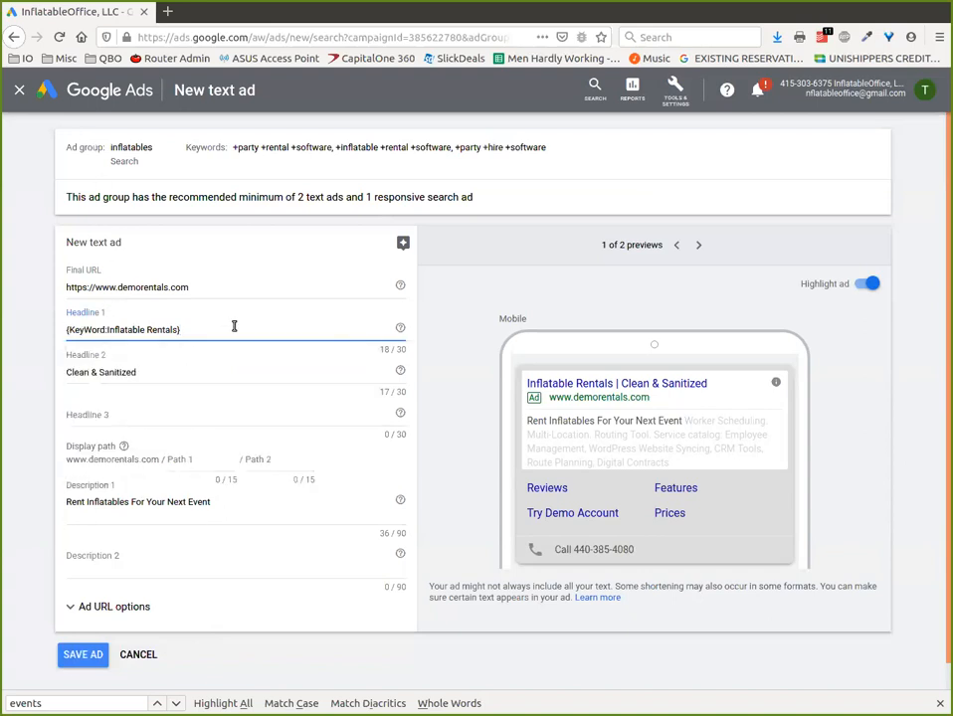
key("ctrl+a")
key("ctrl+c")
left_click(206, 327)
left_click(109, 329)
left_click_drag(110, 329, 36, 327)
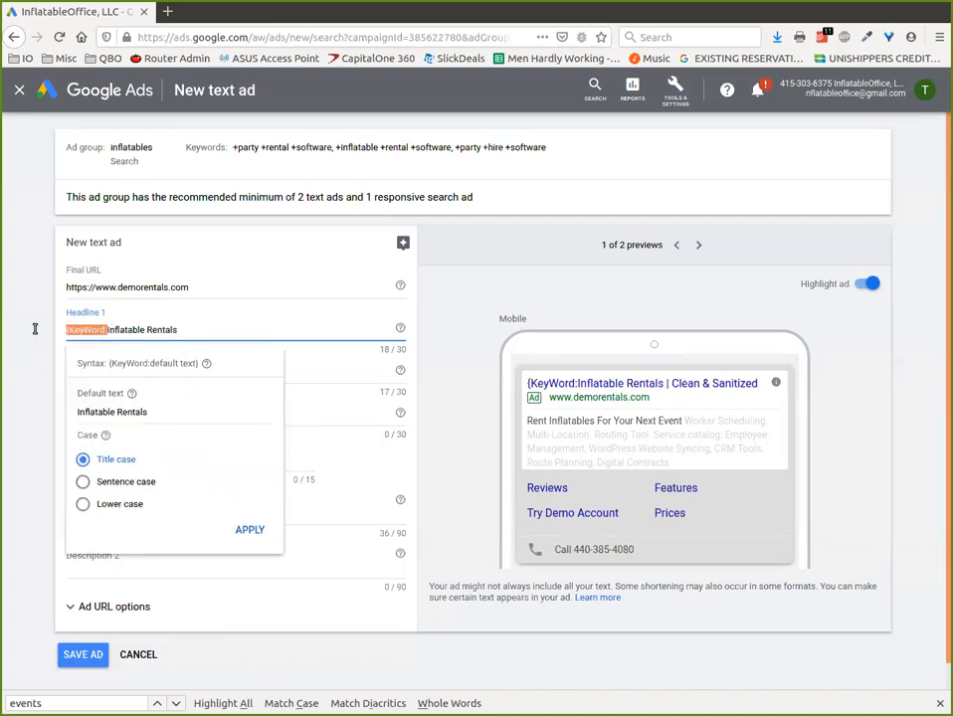
key("BackSpace")
left_click(205, 332)
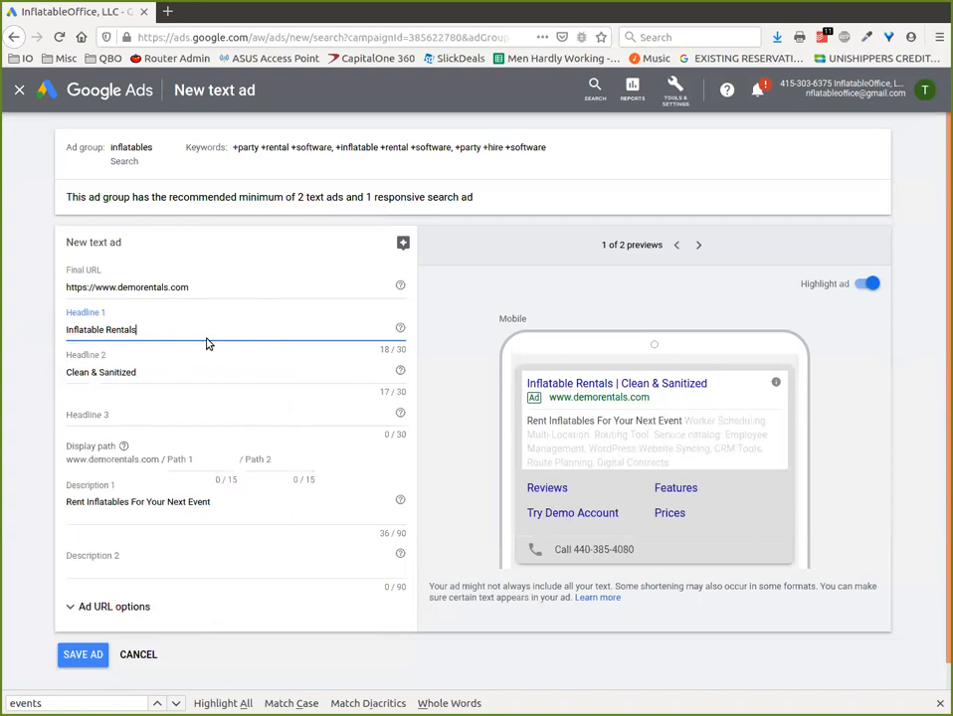
- Extend the final URL with the /slides page path
left_click(208, 286)
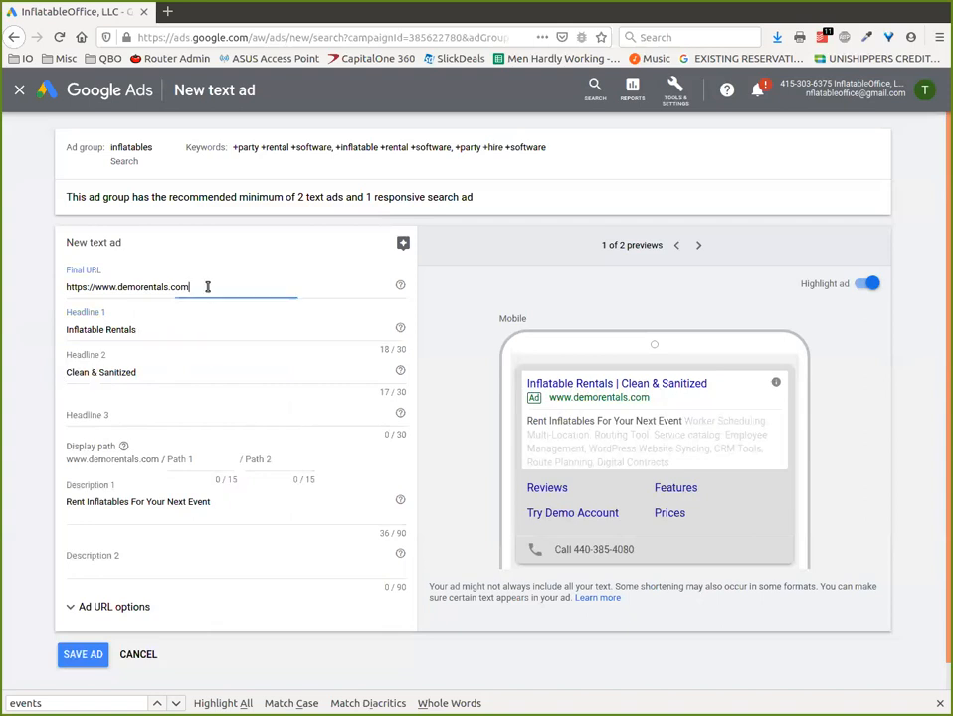
type("/slides")
left_click(209, 322)
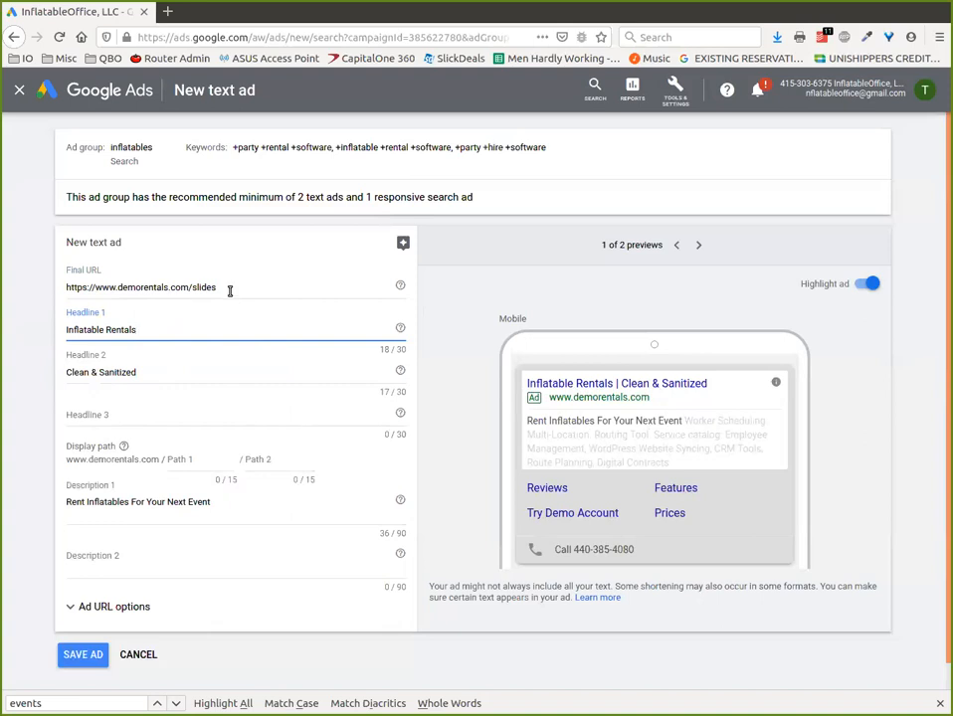
- Try a birthday guide page as the final URL's path and set it back to slides
left_click(230, 288)
double_click(198, 287)
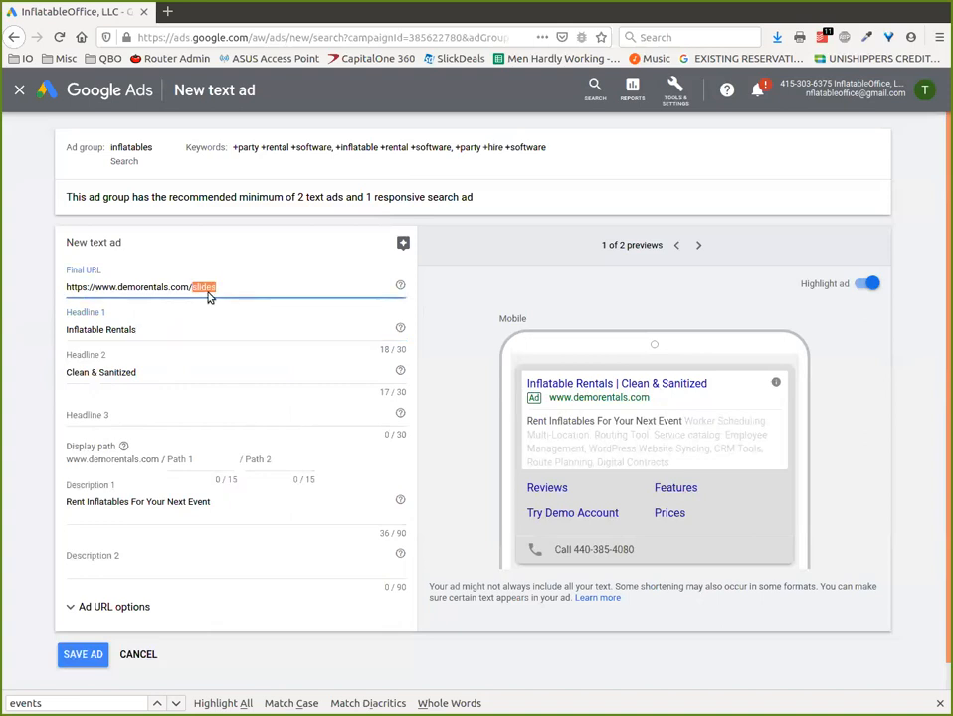
type("rthdayguide")
left_click_drag(193, 288, 268, 286)
type("slides")
- Restore headline 1 to the copied keyword insertion code {KeyWord:Inflatable Rentals}
left_click(166, 330)
left_click(67, 329)
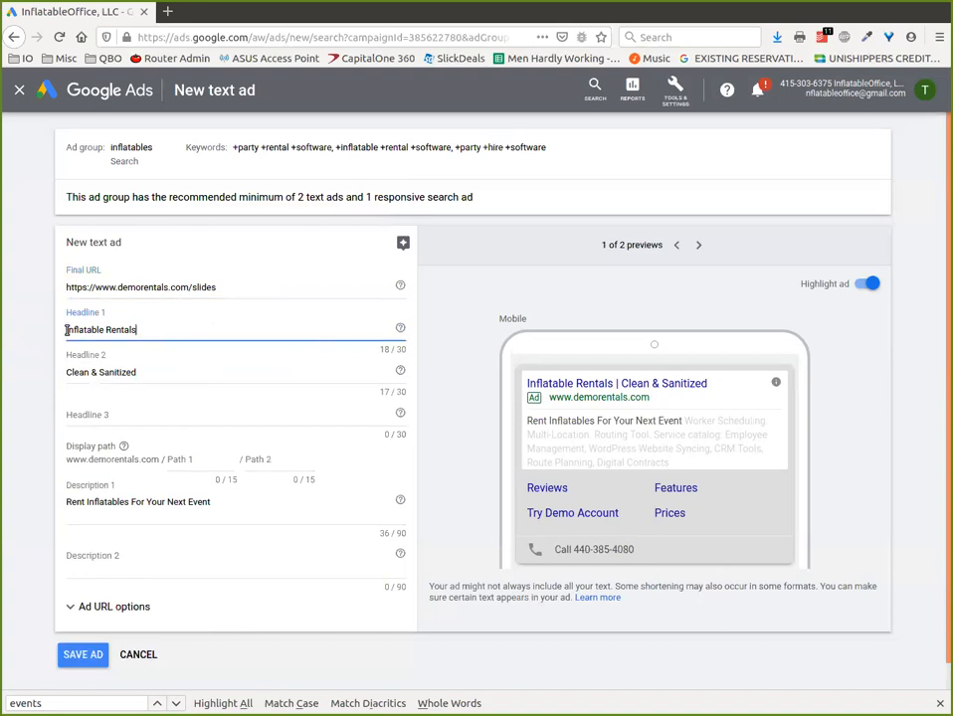
triple_click(188, 333)
key("ctrl+v")
- Set the default text of headline 1's keyword insertion to Most Slides In Area
left_click_drag(108, 331, 179, 331)
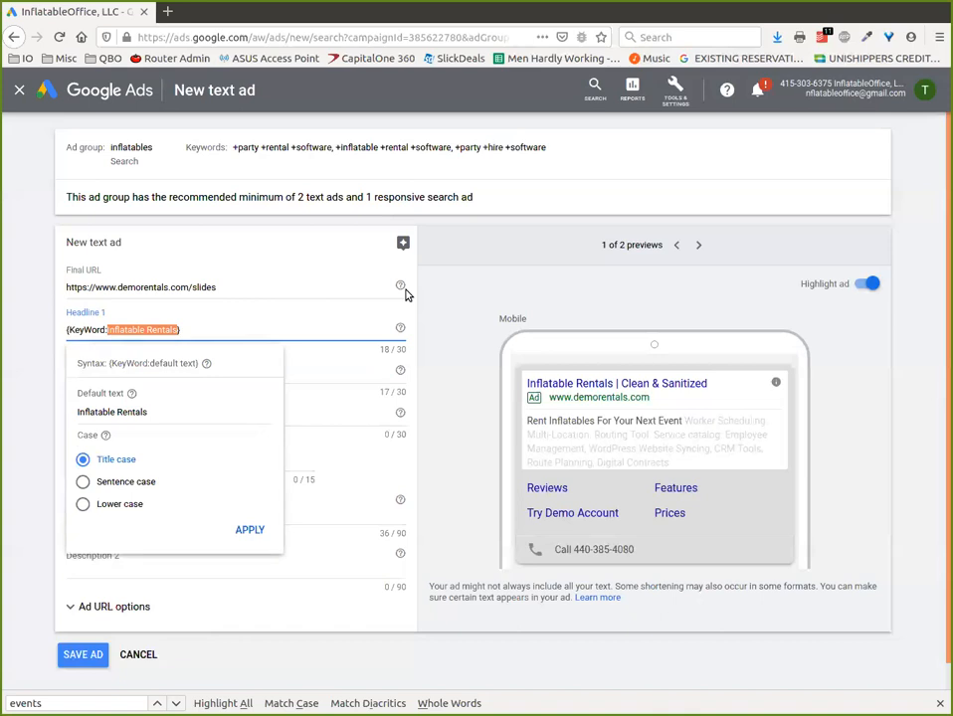
type("B")
key("BackSpace")
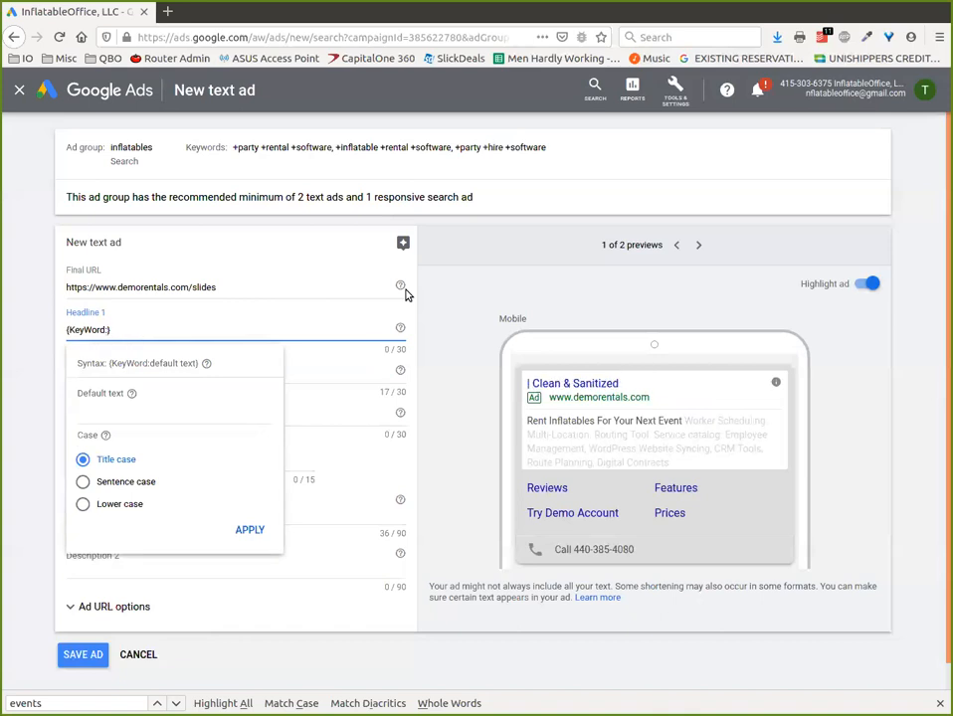
type("Most ")
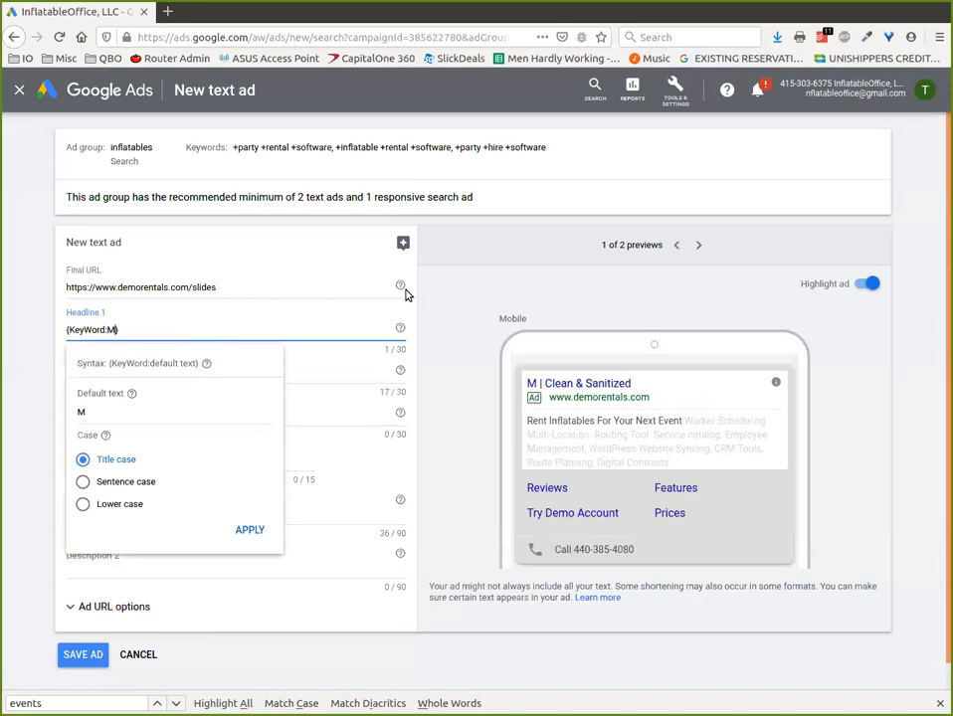
type("Slides")
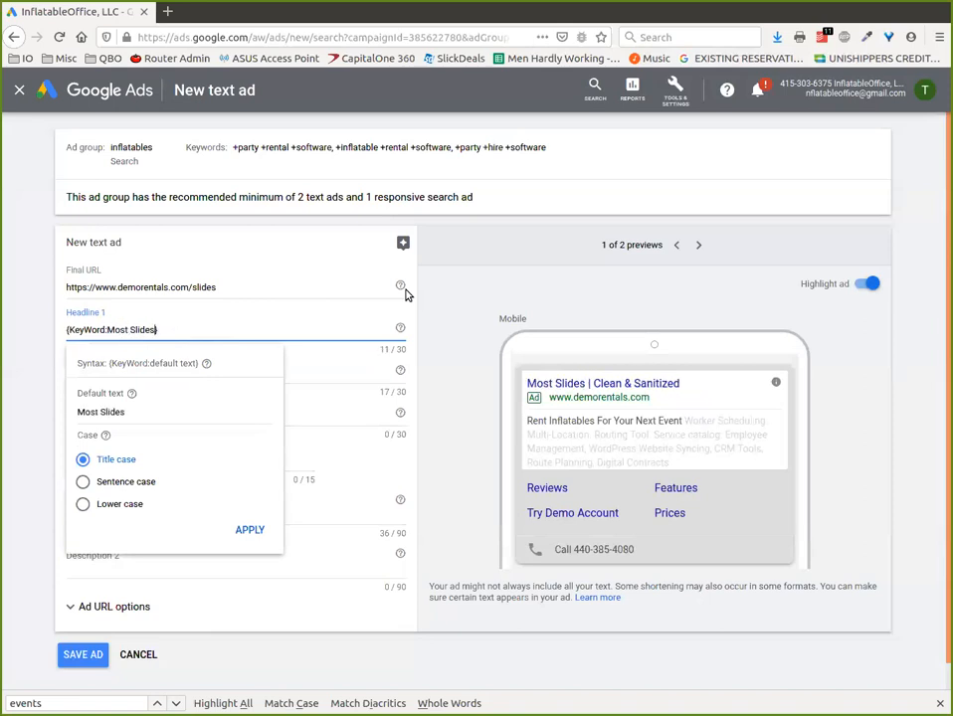
type(" In Area")
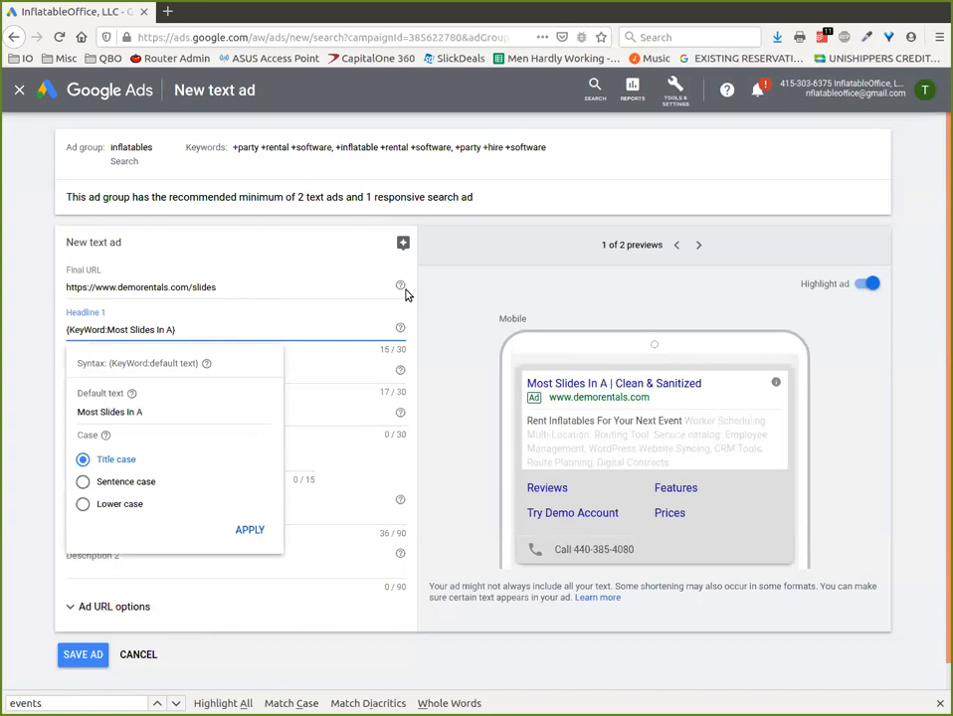
left_click(233, 318)
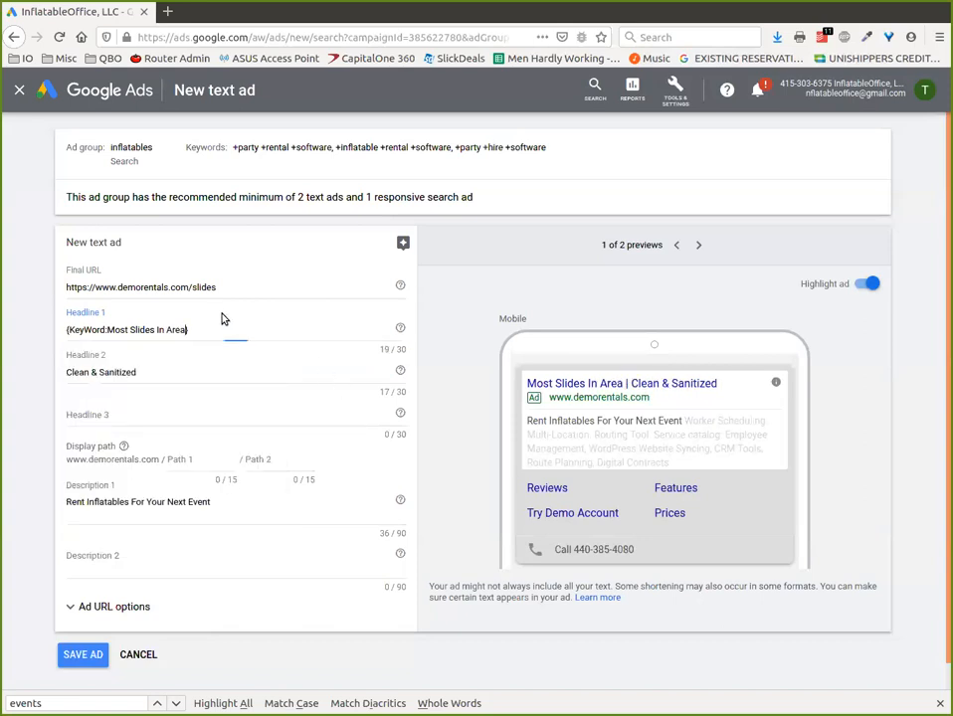
- Replace the default text in headline 1's keyword insertion with Best Slides for Birthdays
left_click_drag(108, 330, 199, 327)
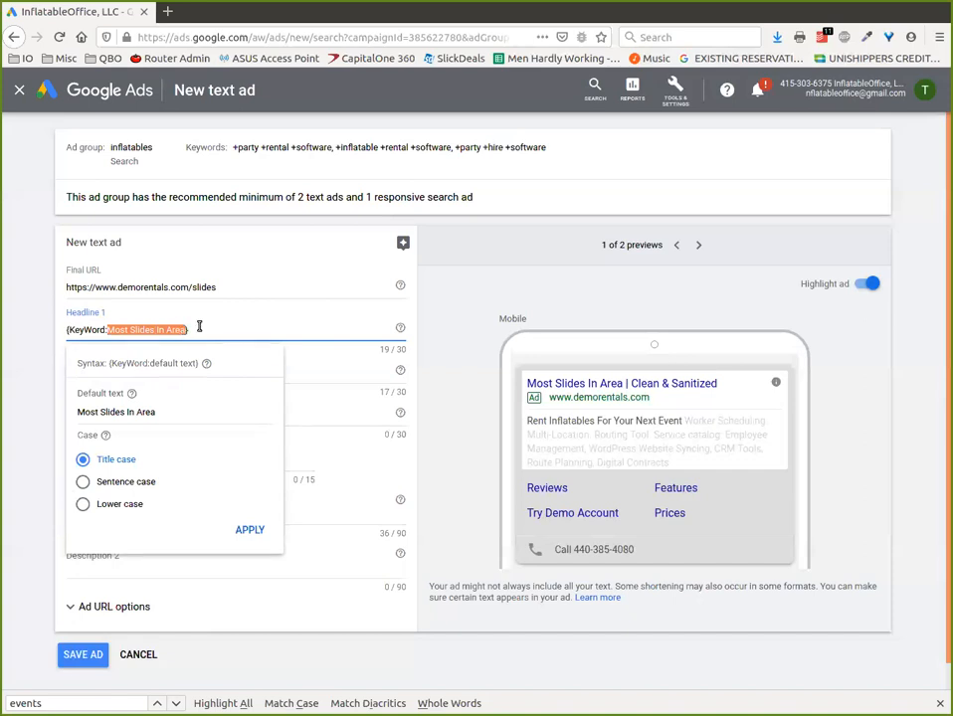
type("Best Slides for Birthdays")
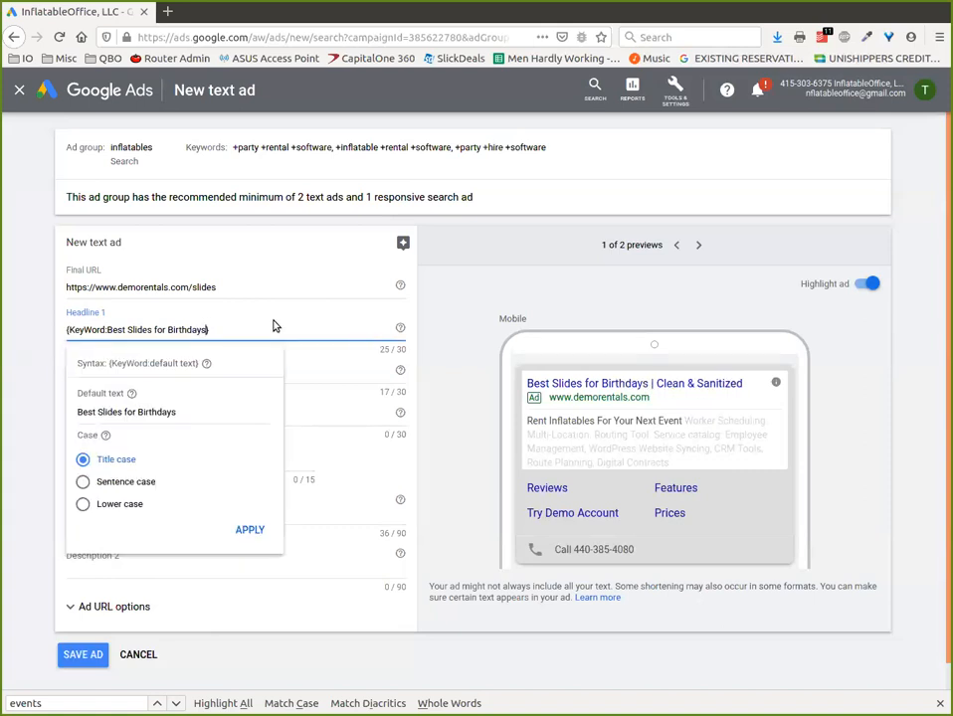
left_click(327, 372)
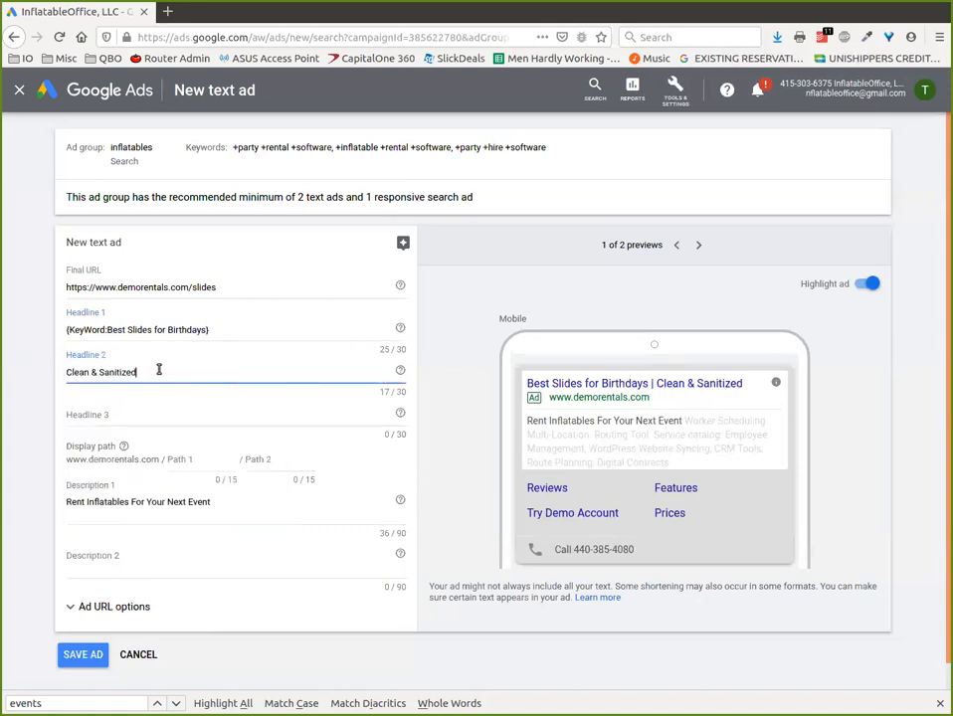
- Replace the text of headline 2 with Well Reviewed Slides
left_click_drag(159, 369, 47, 370)
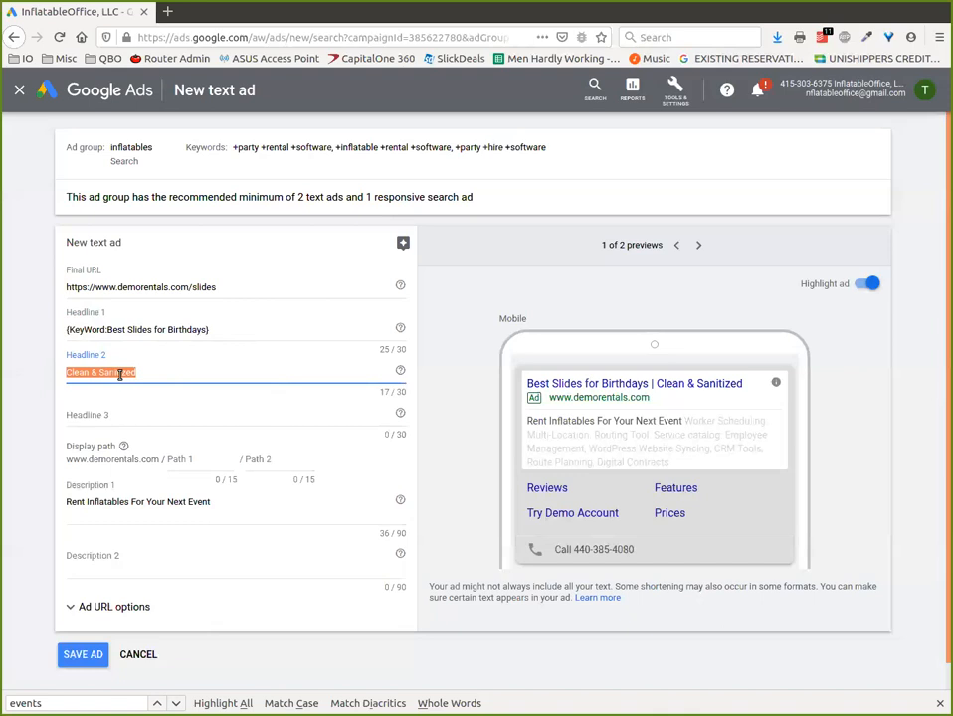
type("Best")
key("BackSpace")
key("BackSpace")
key("BackSpace")
key("BackSpace")
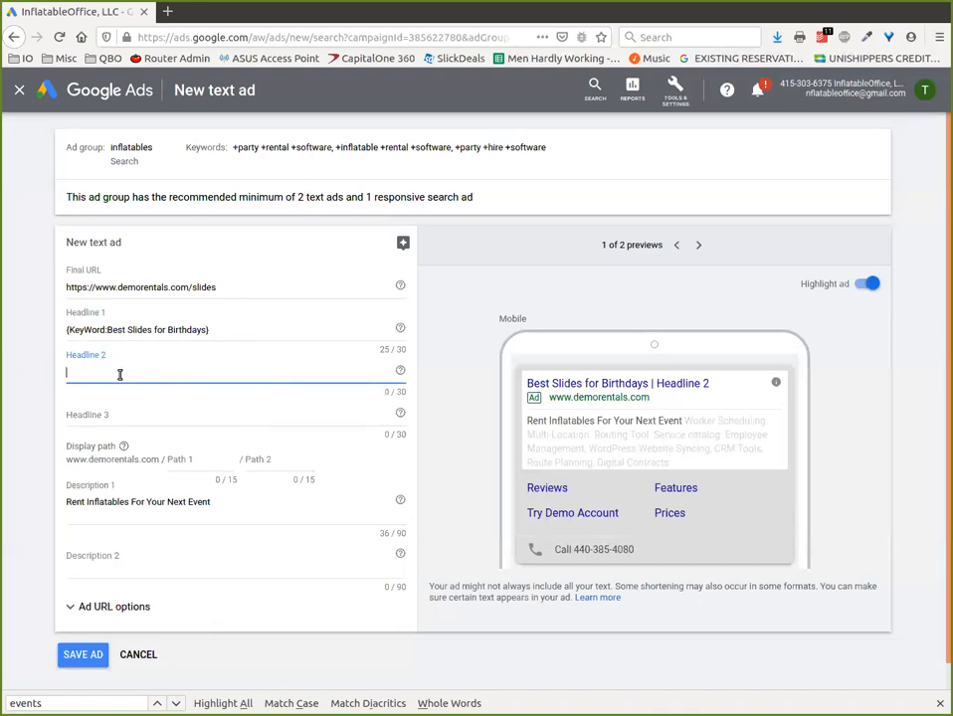
type("Well Reviewd")
left_click(120, 372)
type("ed")
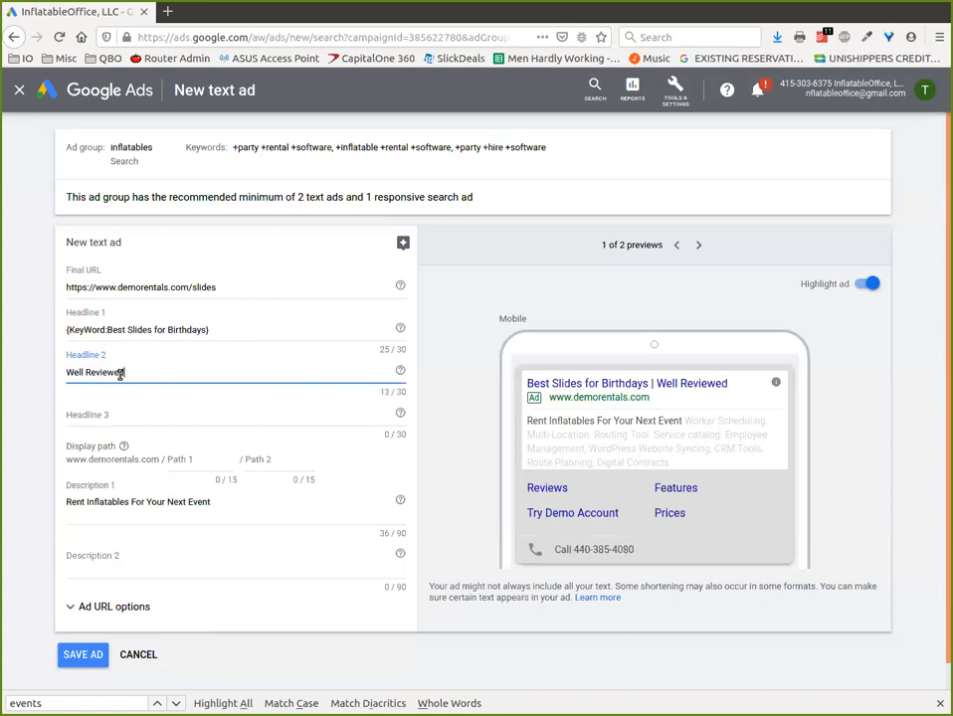
key("End")
type("Slides")
- Rewrite headline 2 as Birthday Part Slides Loved by All
double_click(122, 371)
left_click(61, 371, "shift")
type("Bir")
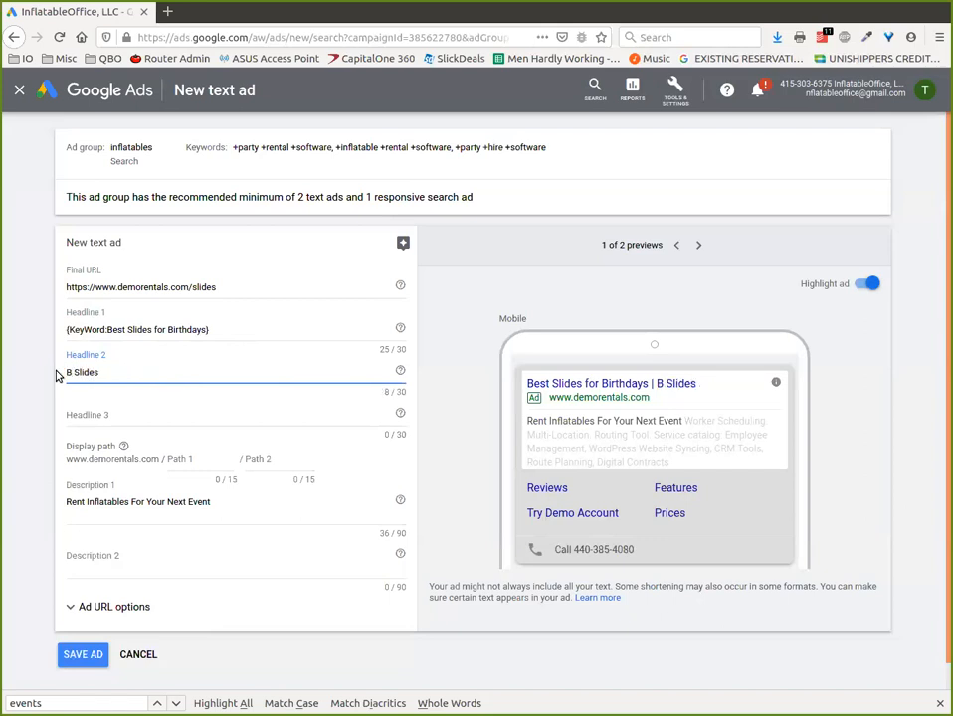
type("thda")
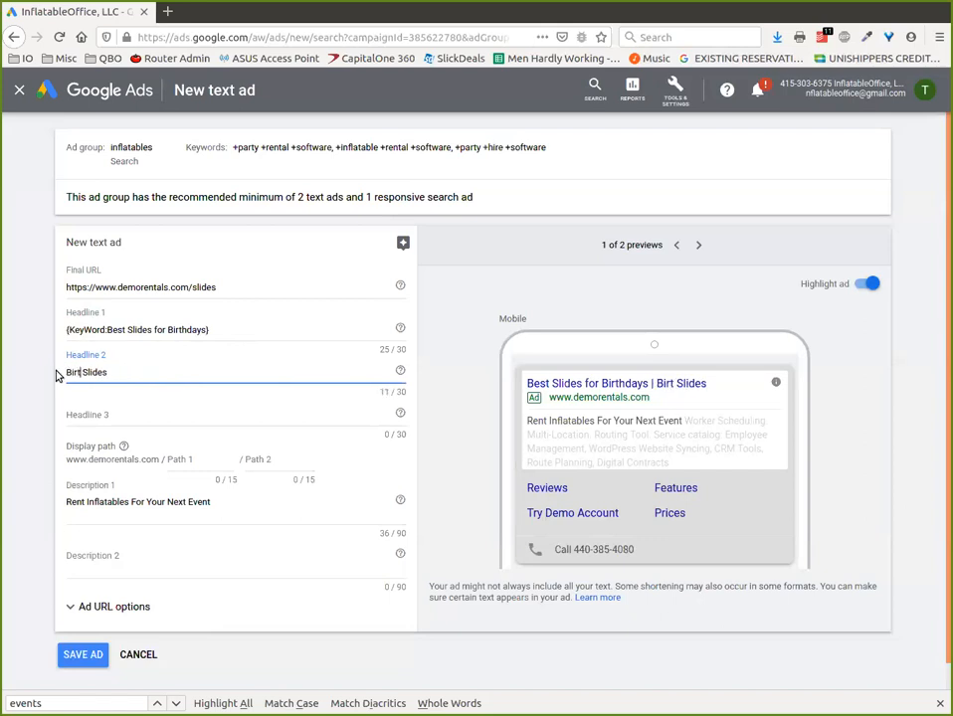
key("BackSpace")
key("BackSpace")
type("hday Part")
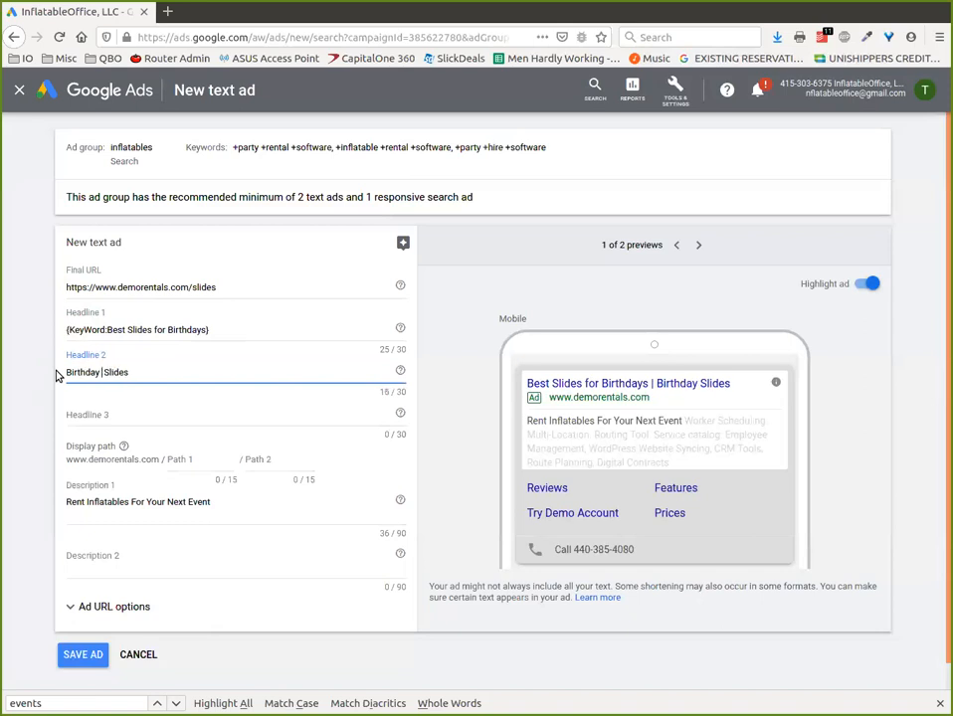
key("End")
type("Love")
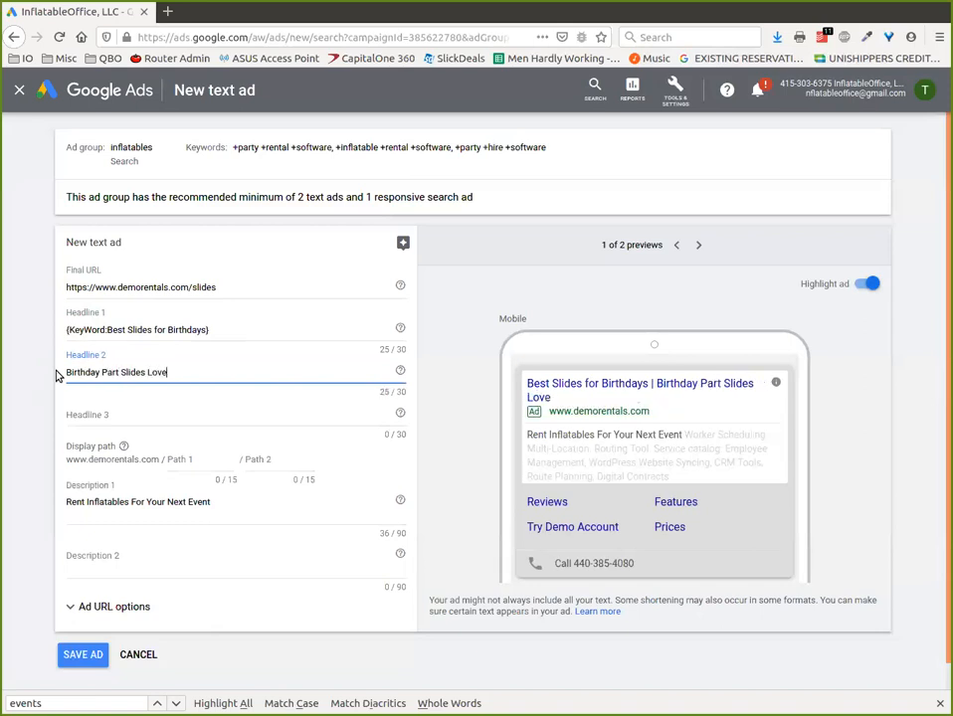
type("d by All")
- Shorten headline 2 to Birthday Part Slides by removing the words after Slides
left_click_drag(256, 374, 49, 372)
left_click(198, 372)
left_click_drag(198, 372, 148, 372)
key("BackSpace")
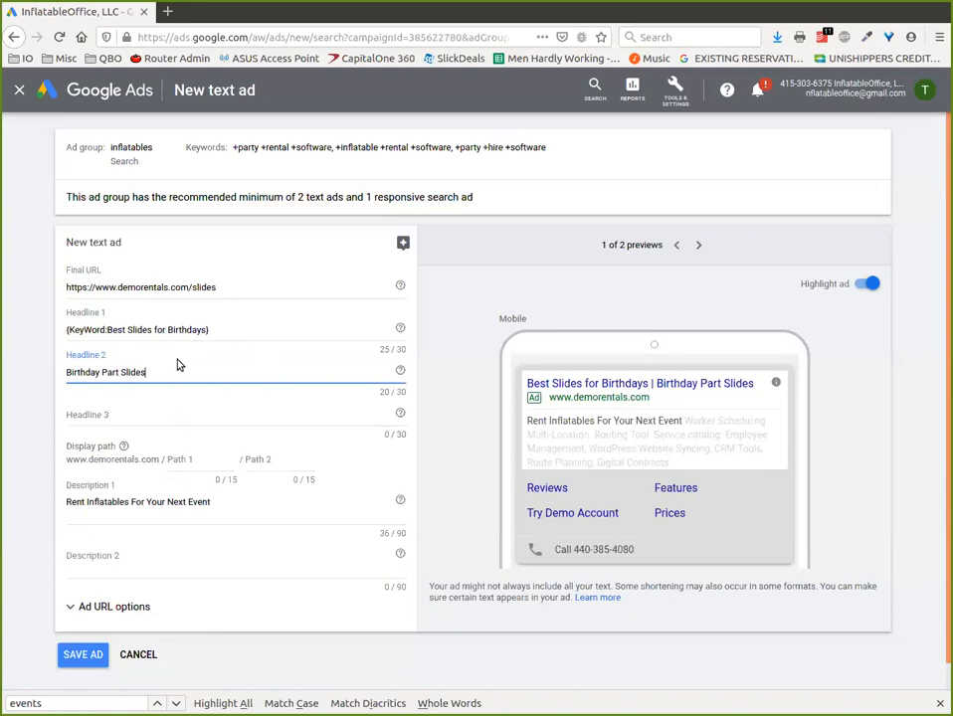
left_click(234, 503)
left_click_drag(234, 503, 37, 507)
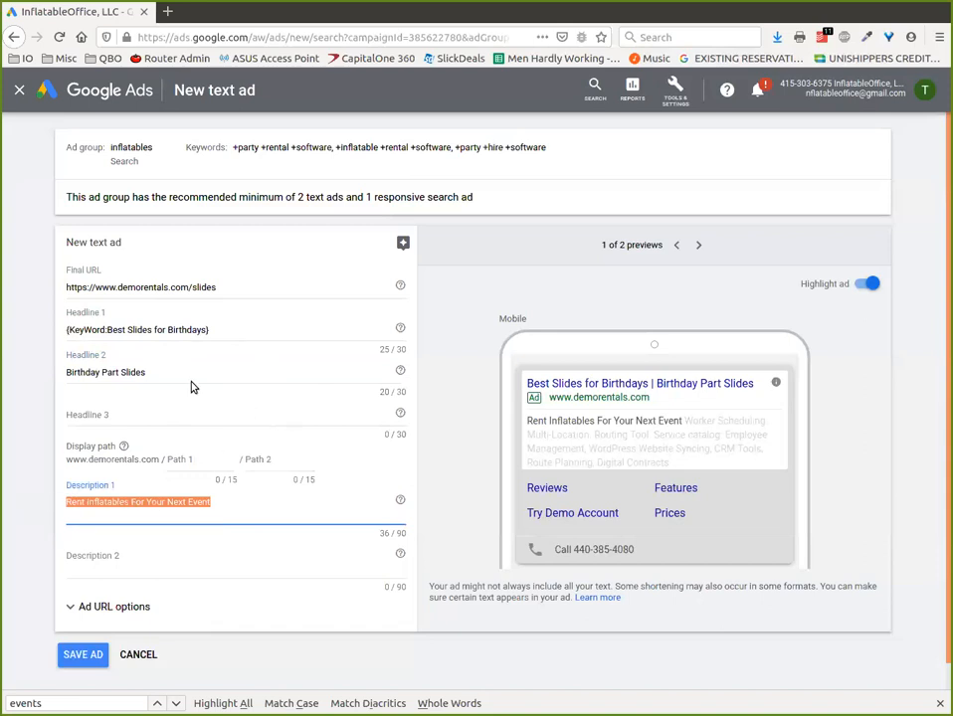
- Replace the whole text of headline 2 with Rent Our Slides by the Day
left_click(151, 372)
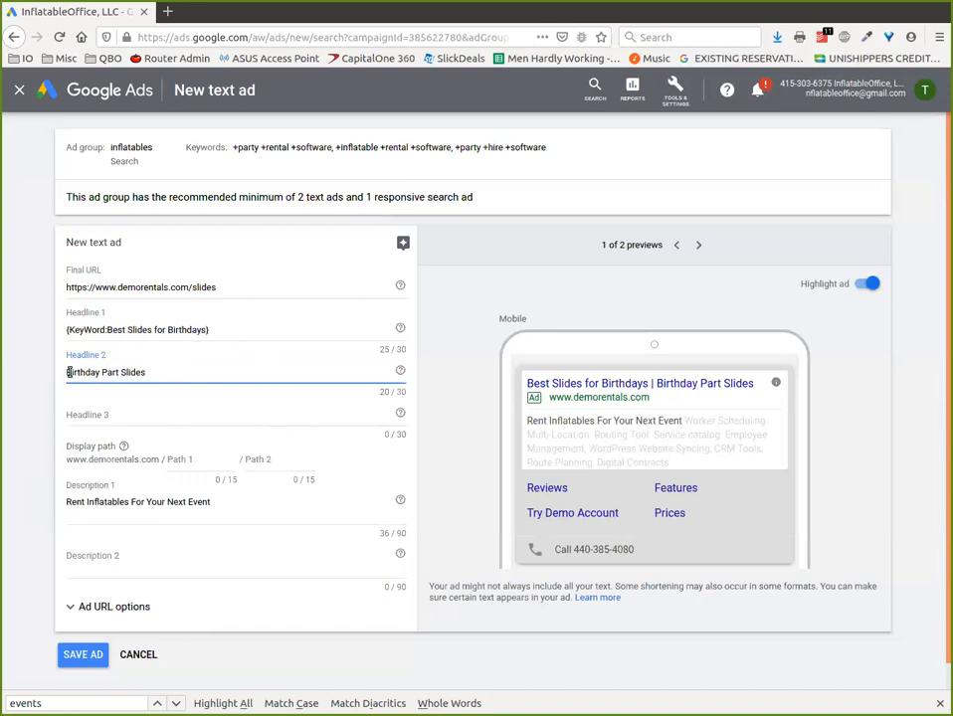
left_click_drag(70, 372, 180, 369)
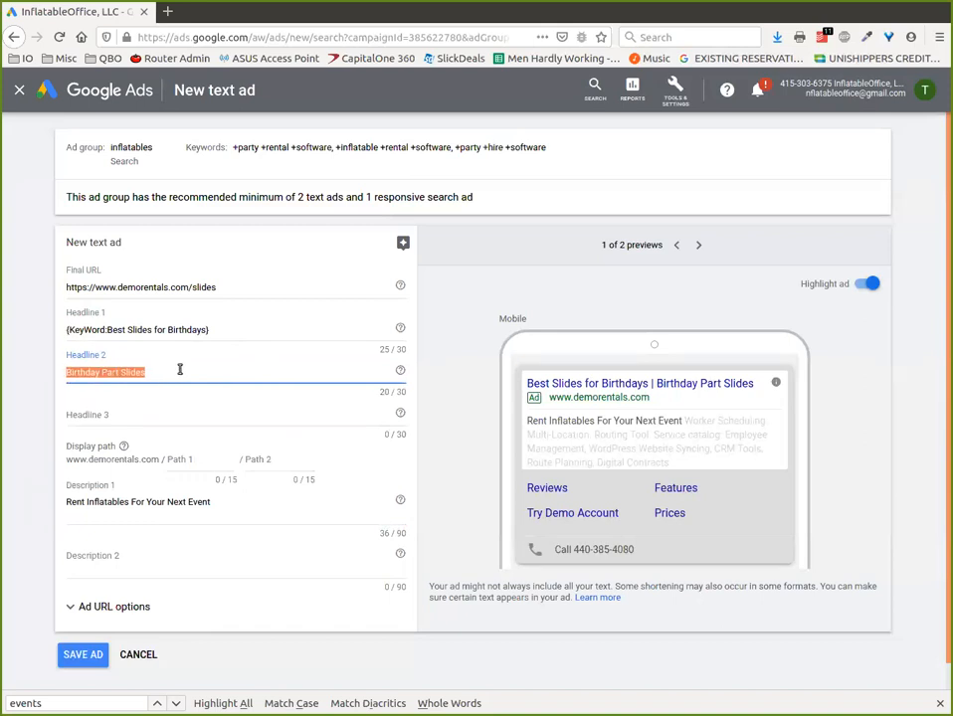
type("Rent")
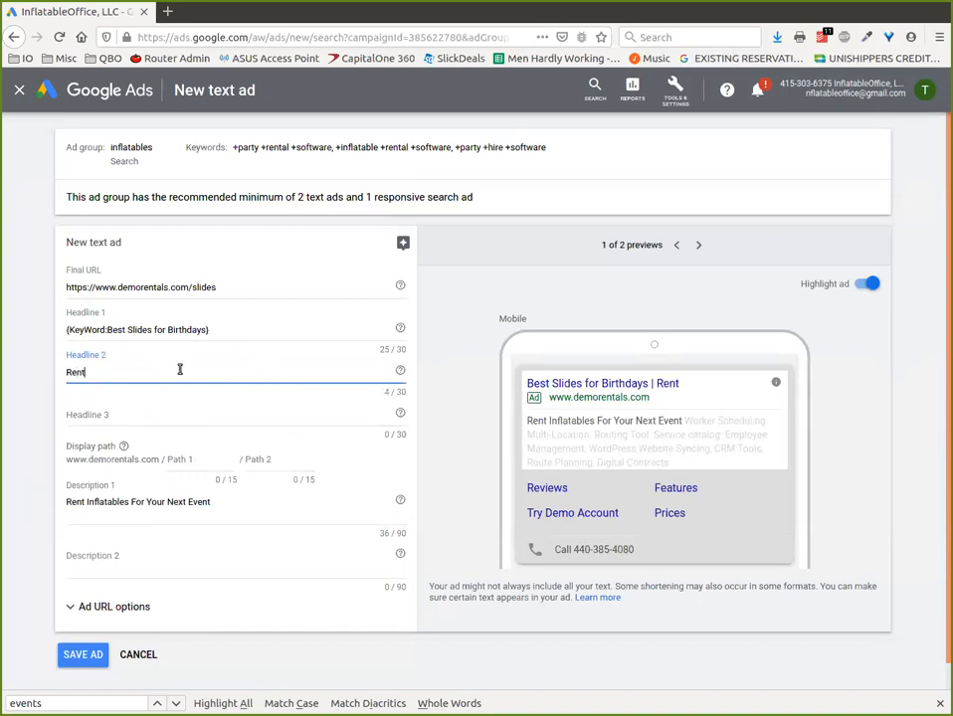
type(" Our Slide s by h")
key("BackSpace")
key("BackSpace")
type("the Day")
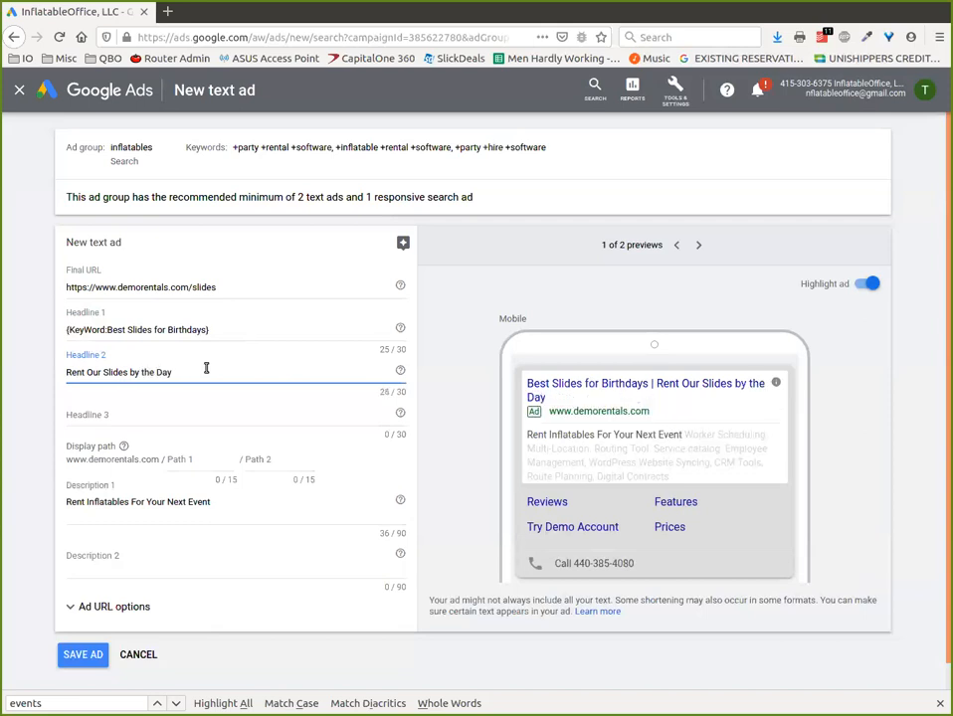
- Enter "You will pay me money and i will deliver slides" as headline 3
left_click(165, 425)
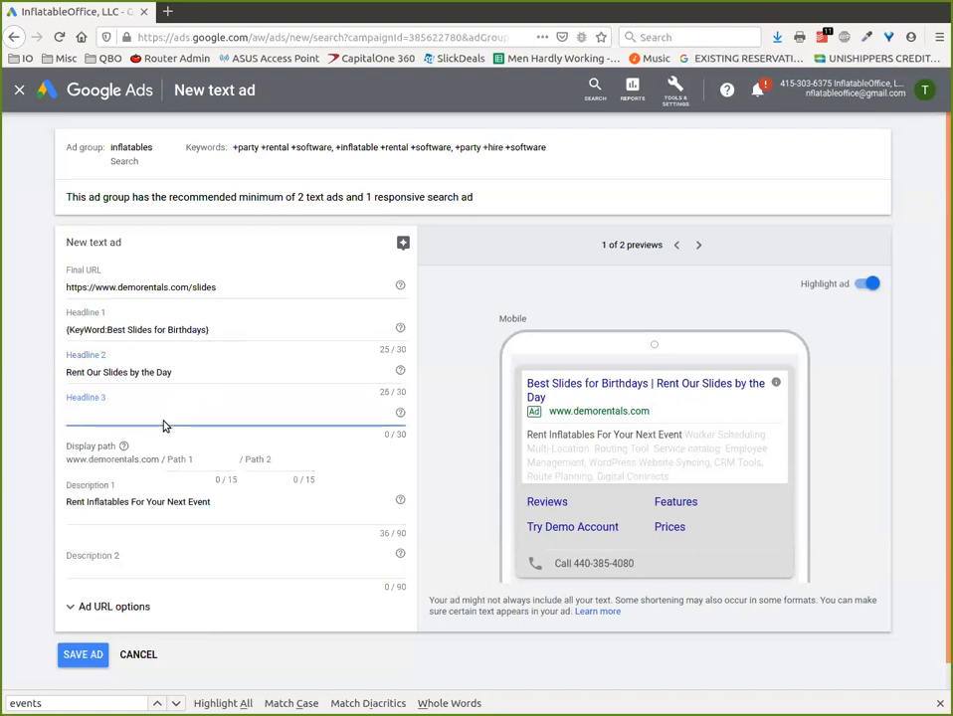
type("You will b")
key("BackSpace")
type("pay me")
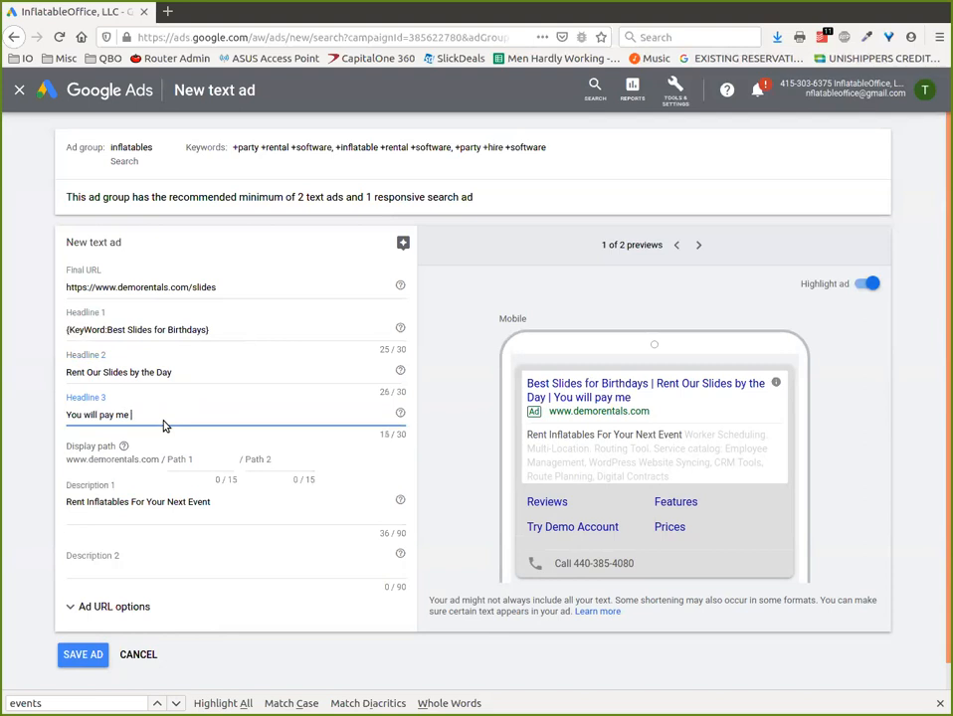
type(" money and i will de")
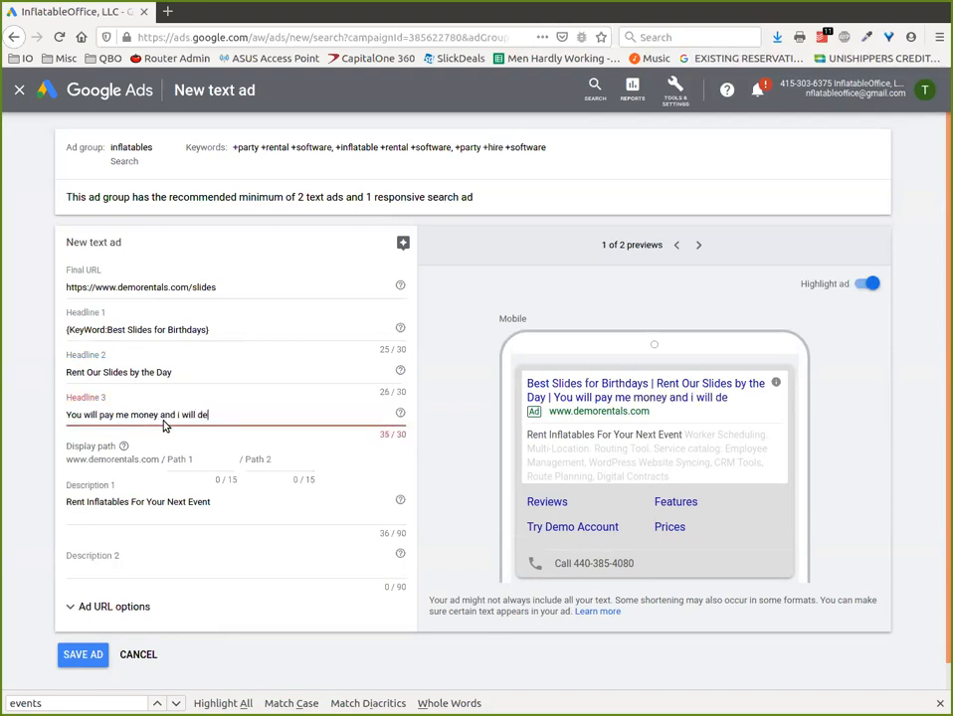
type("livers")
key("BackSpace")
type("slides")
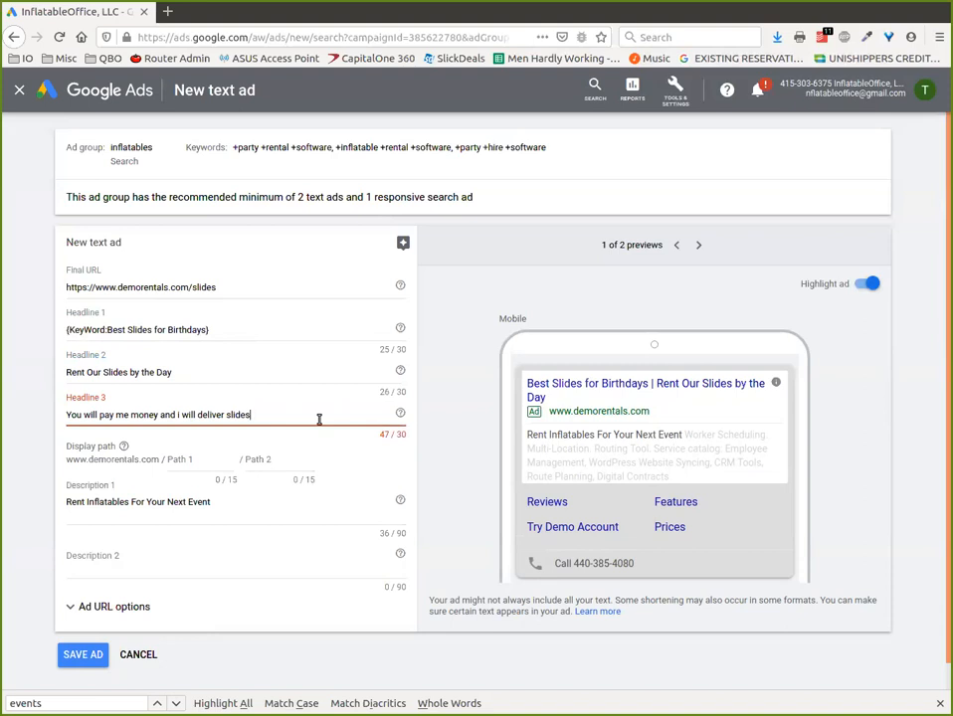
- Clear the text of headline 3 so the field is empty
double_click(72, 372)
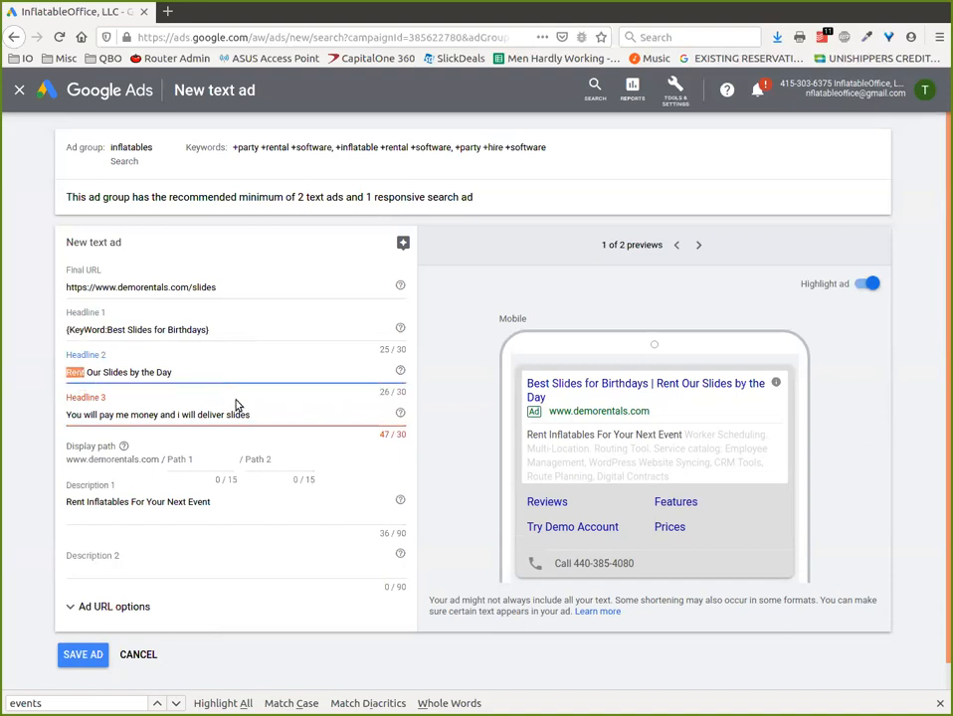
left_click_drag(264, 415, 59, 462)
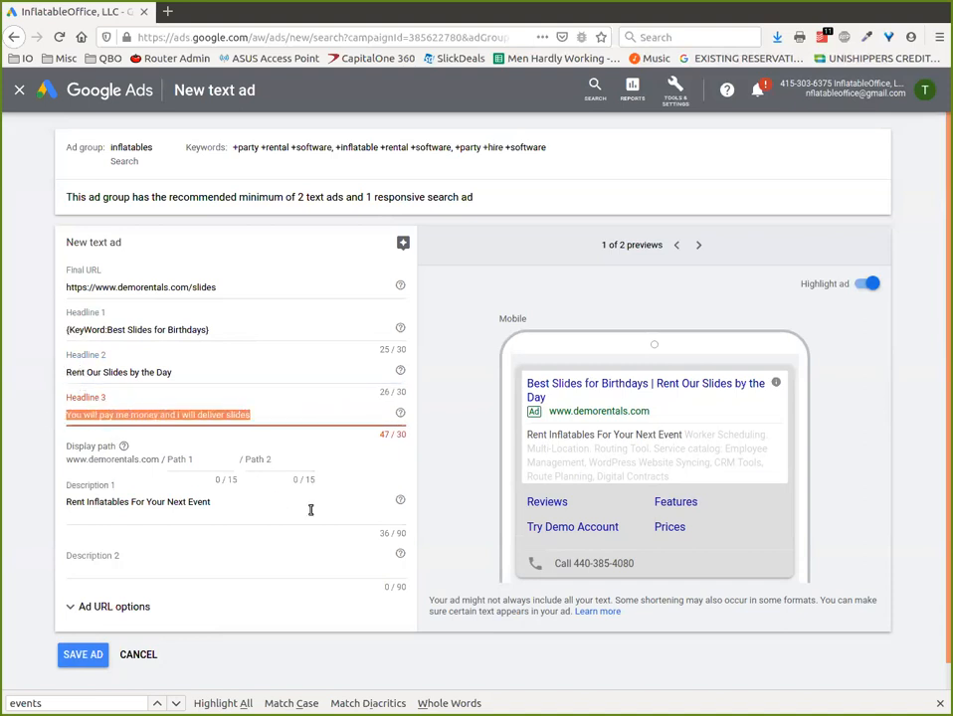
key("BackSpace")
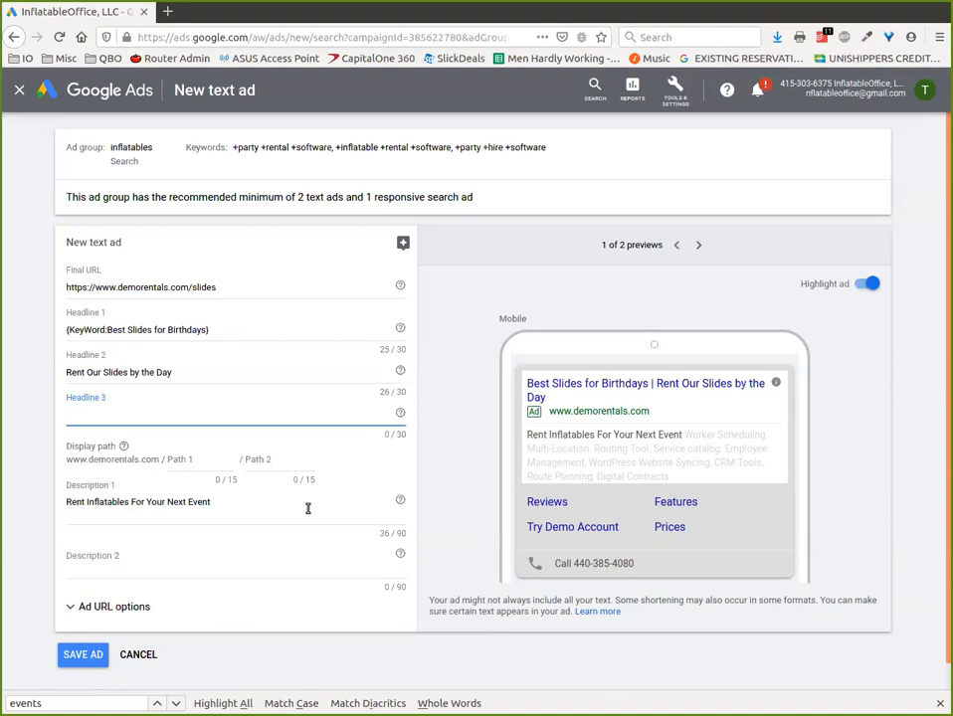
- Enter slidesforbirthdays as the first display path, and shorten it to slidesforbirth
left_click(213, 461)
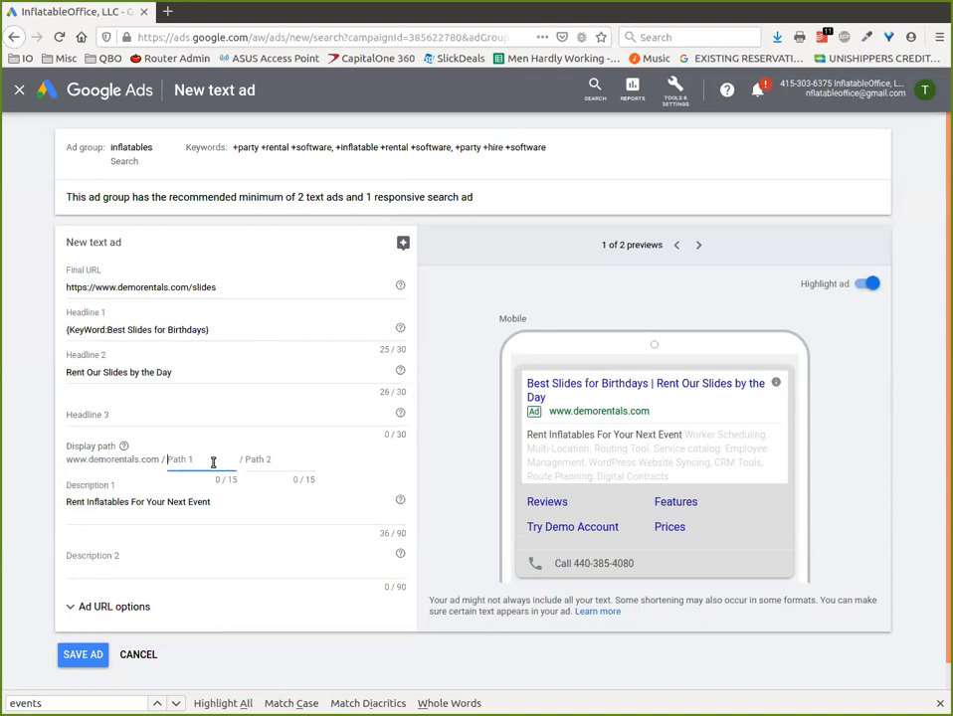
type("slidesforbirthdays")
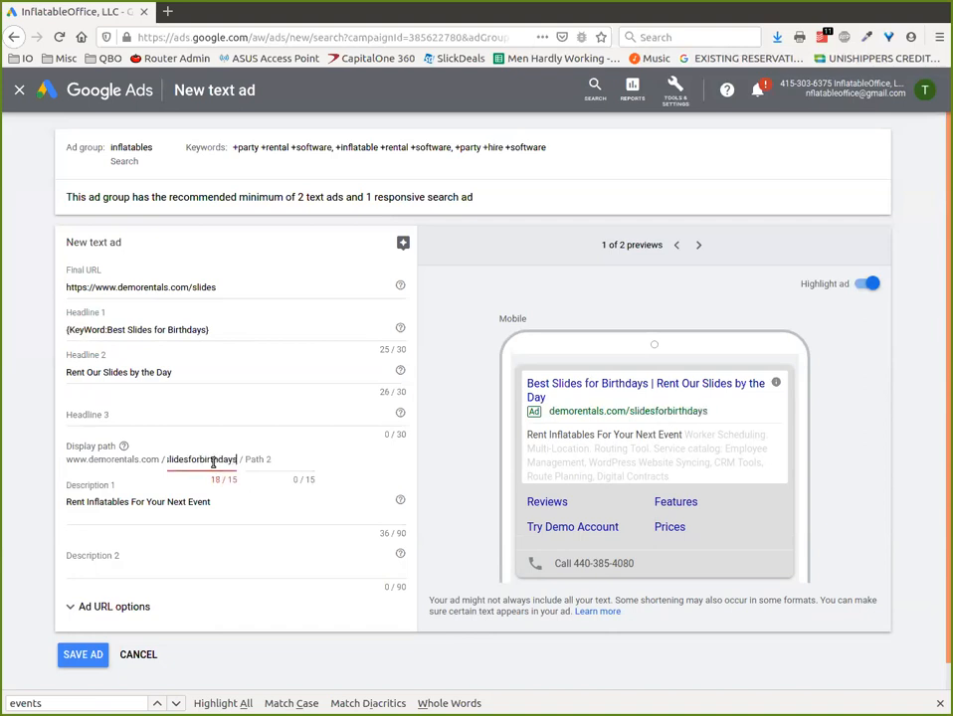
key("BackSpace")
key("BackSpace")
key("BackSpace")
key("BackSpace")
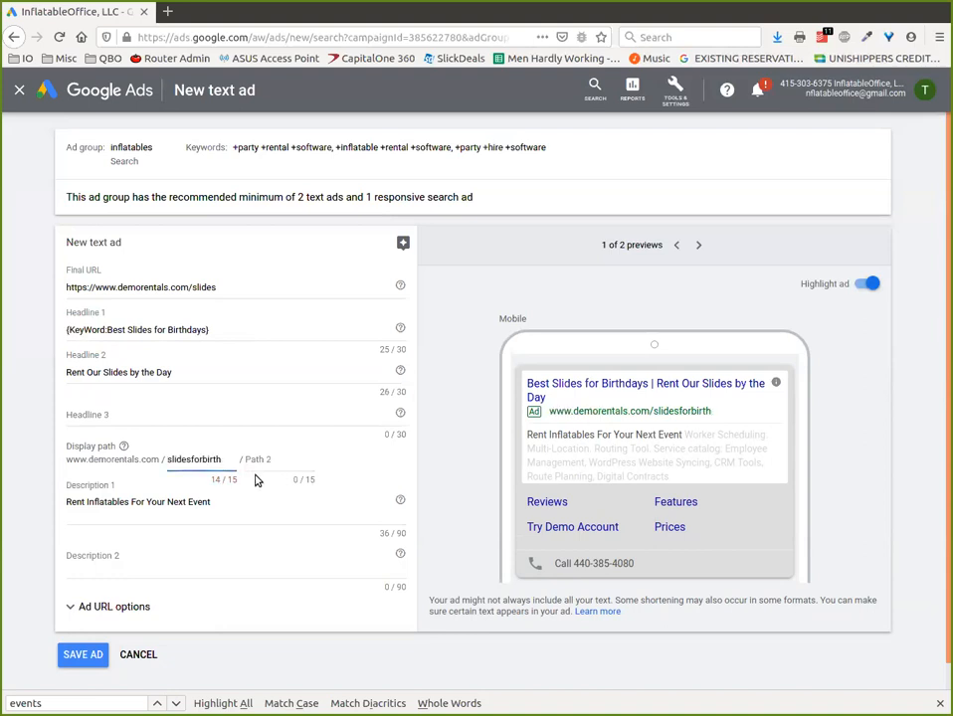
- Reduce the first display path to slides and set the second display path to birthdays
mouse_move(224, 458)
left_mouse_down()
mouse_move(167, 458)
mouse_move(223, 460)
left_mouse_up()
left_click(198, 458)
key("BackSpace")
left_click(290, 464)
type("bir")
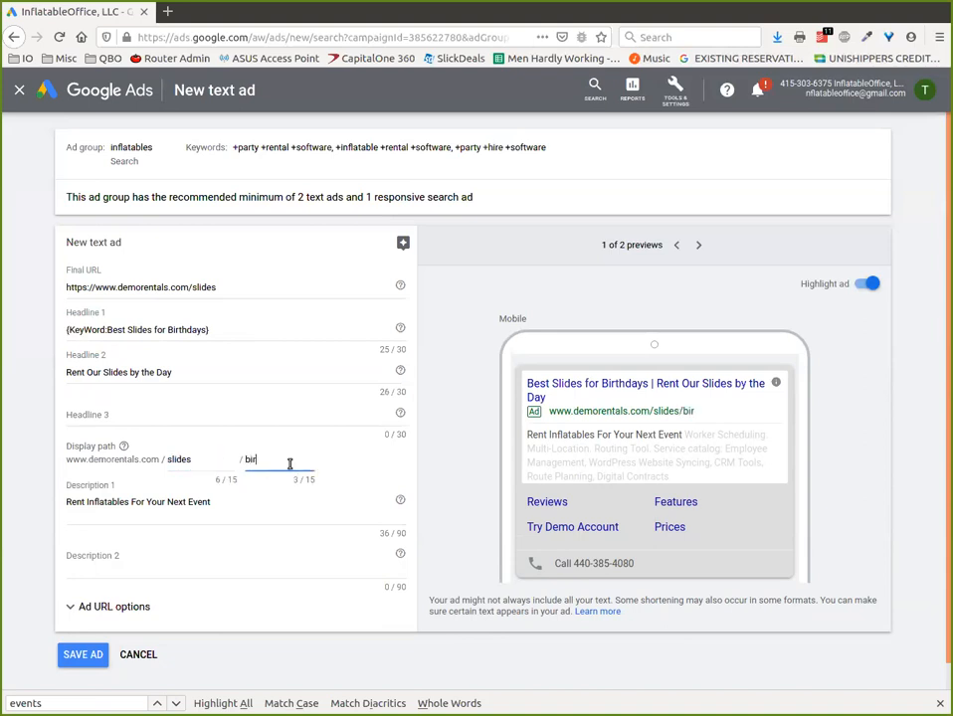
type("thdays")
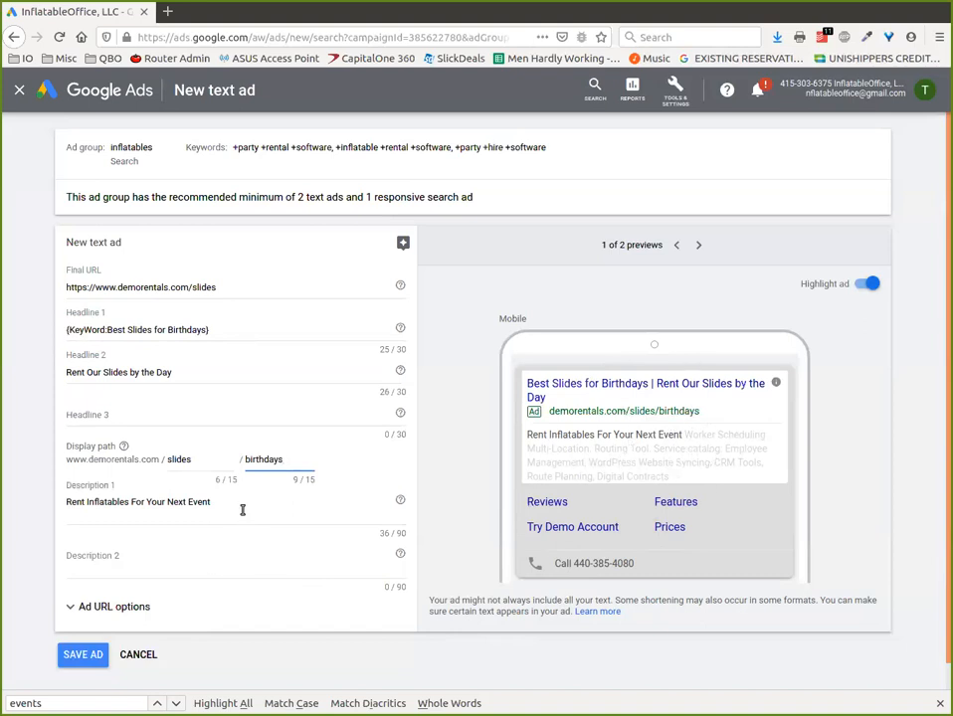
- Change description 1 to Rent Inflatable Slides
left_click(165, 511)
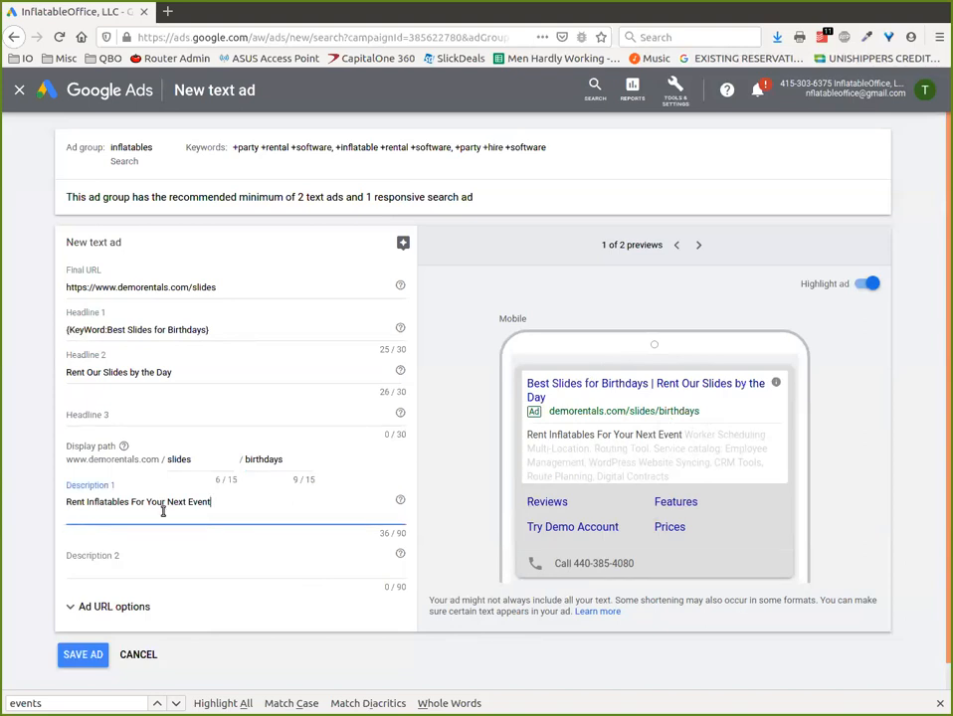
left_click_drag(90, 502, 280, 503)
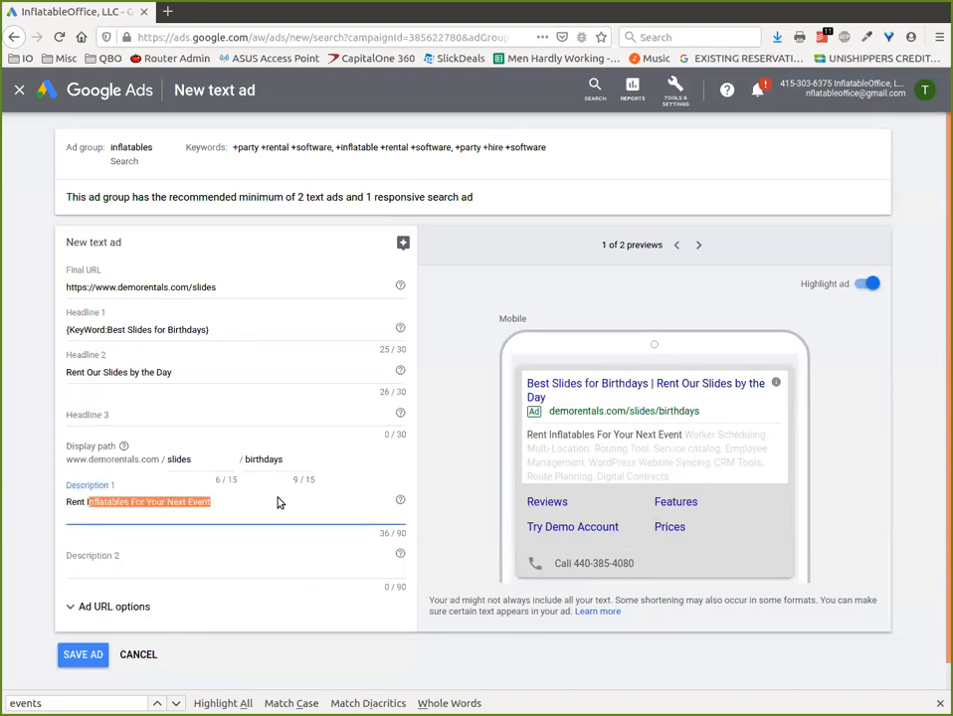
key("BackSpace")
type("nflatable Slides")
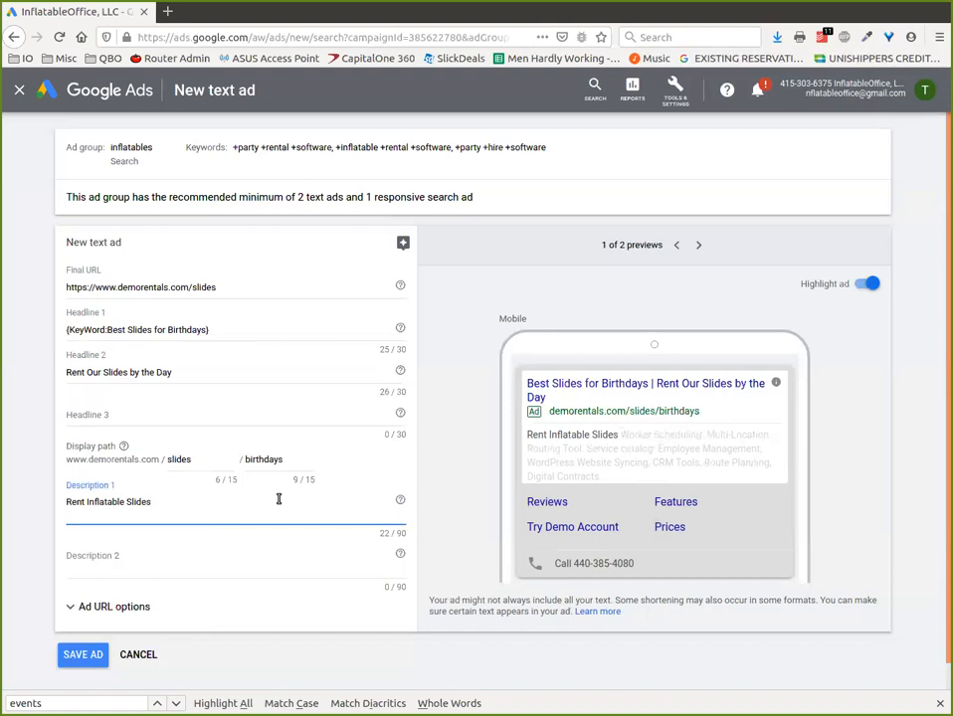
- Discard the new text ad without saving and go to the campaign list for all campaigns
left_click(142, 656)
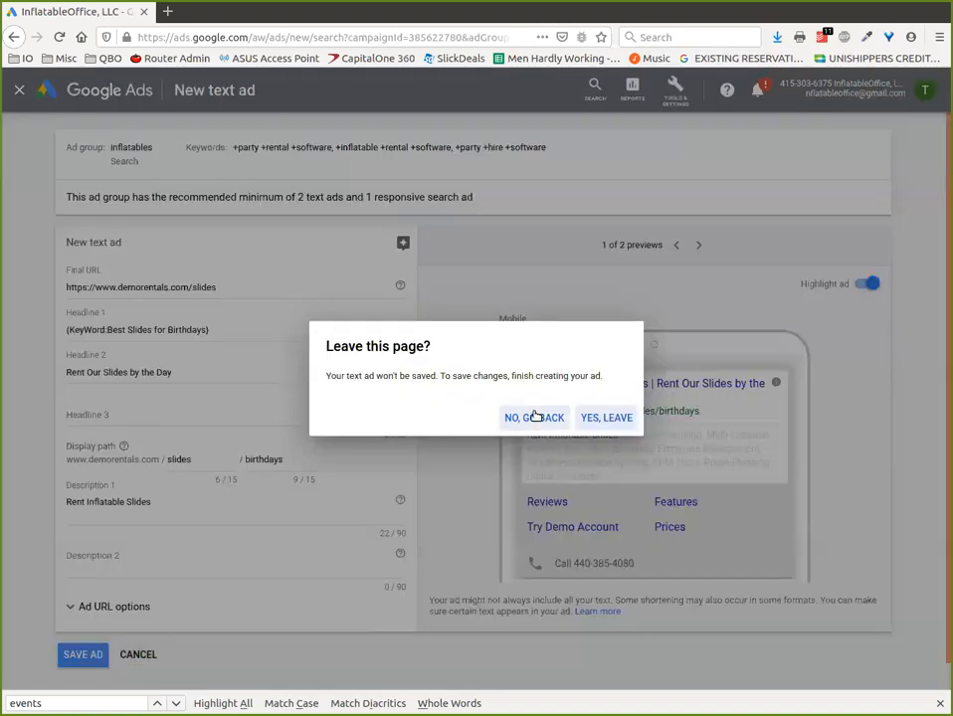
left_click(606, 419)
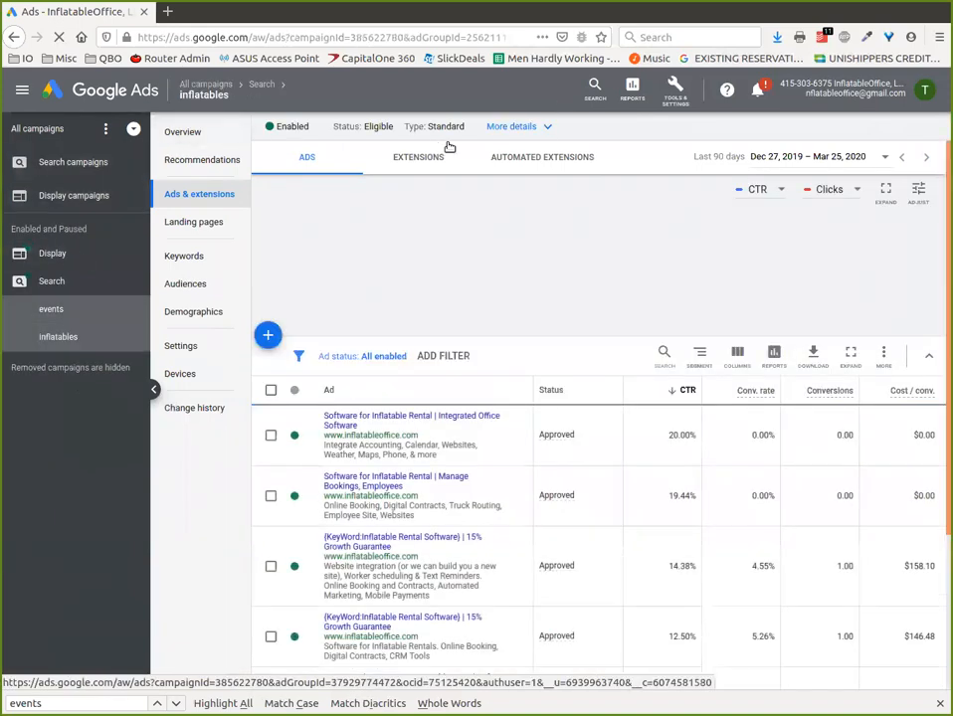
left_click(38, 132)
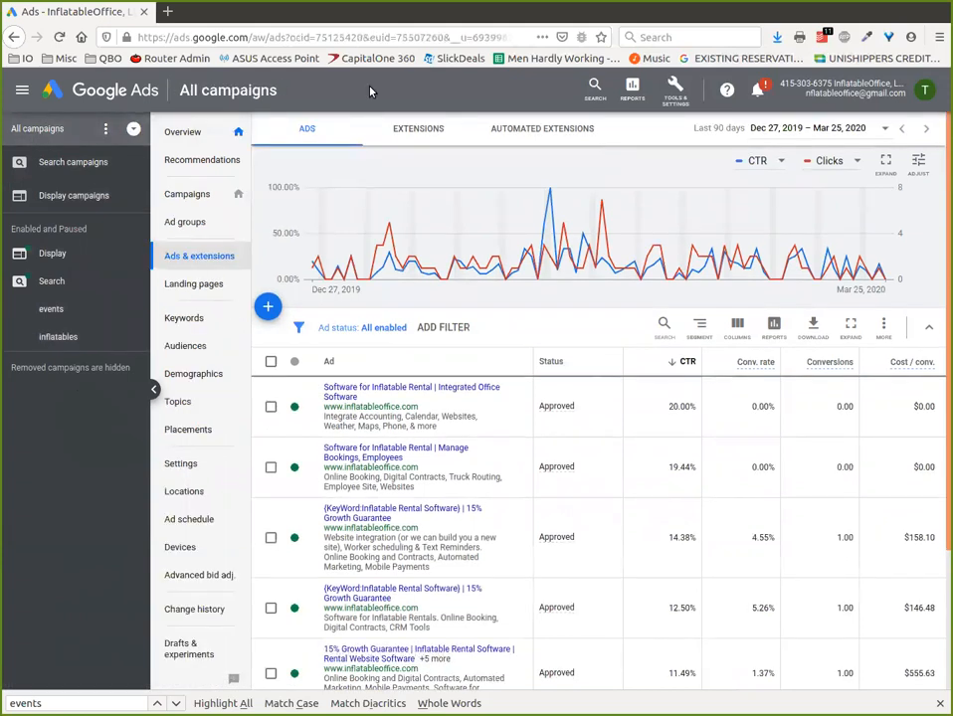
left_click(74, 162)
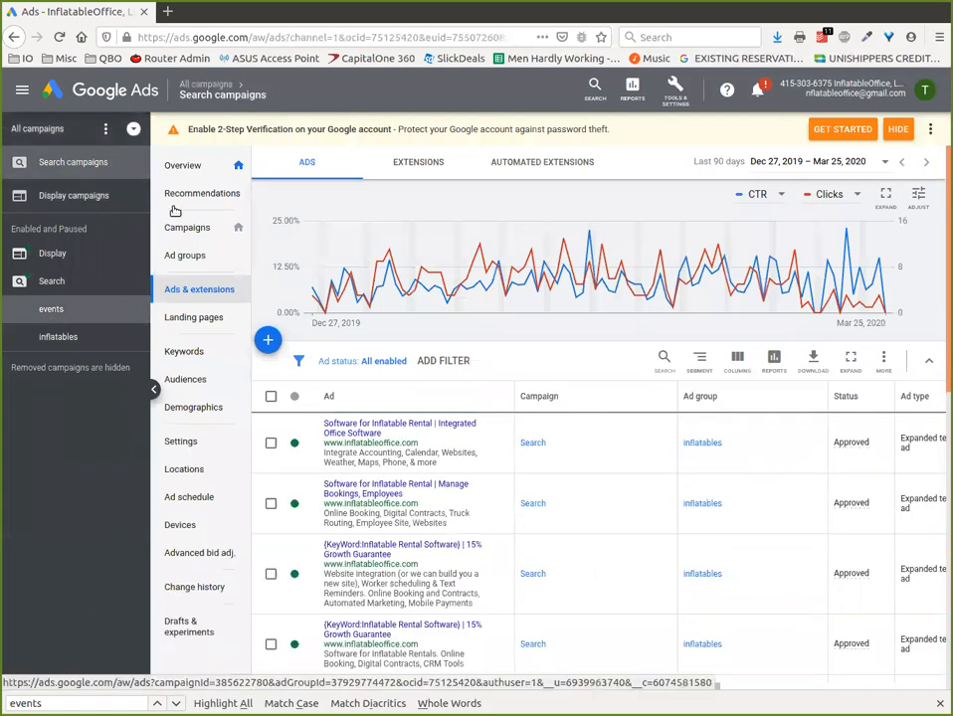
left_click(240, 91)
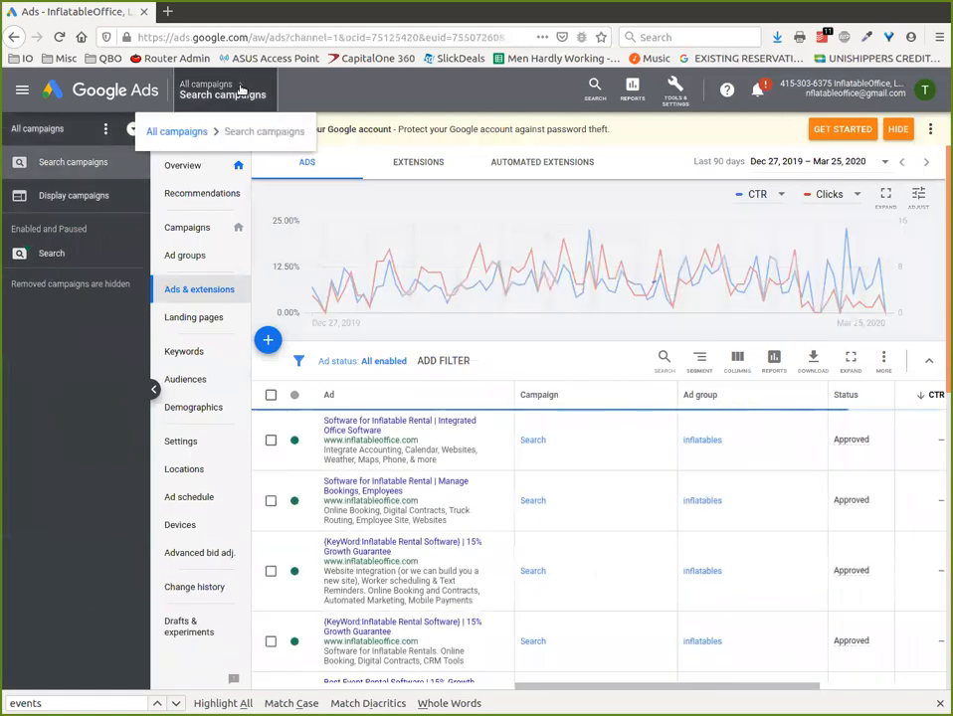
left_click(183, 135)
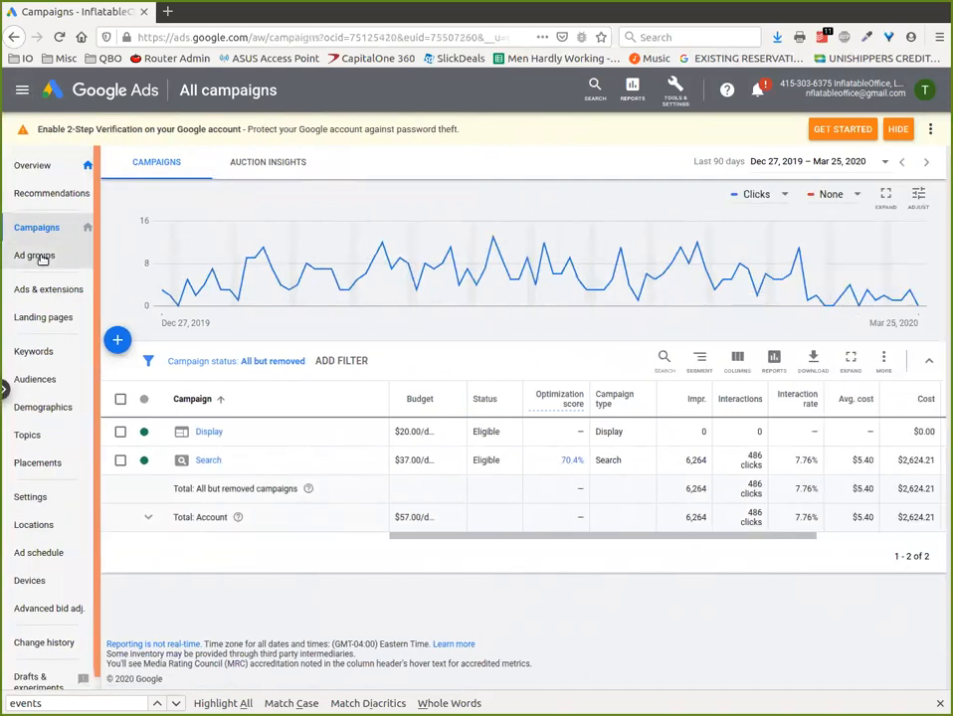
- Open the search terms report for all campaigns and examine the search terms with their match types and ad groups
left_click(45, 355)
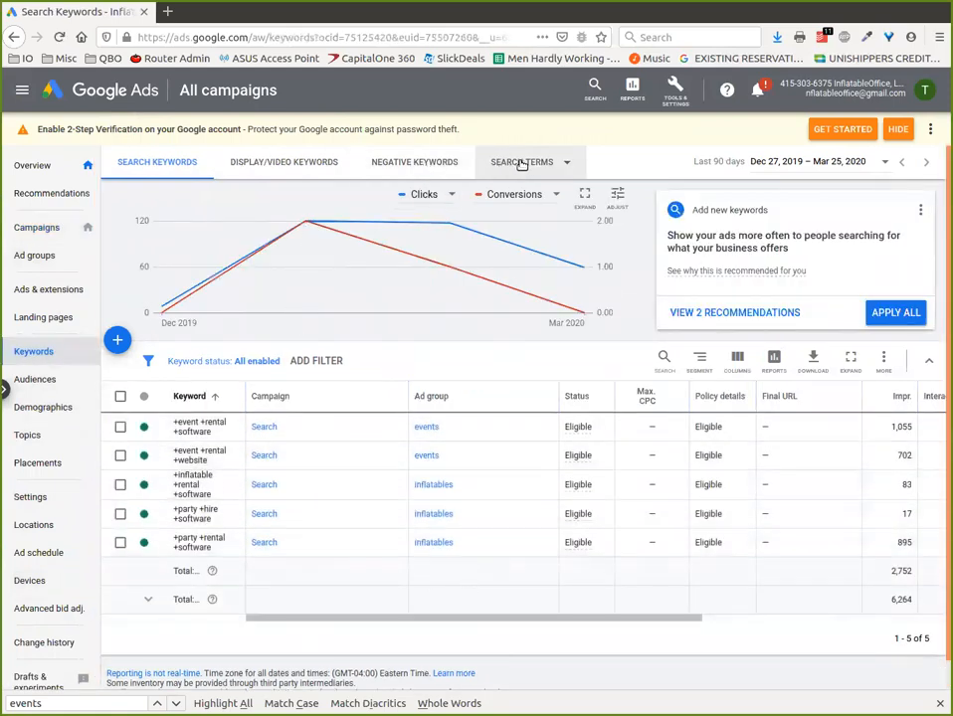
left_click(555, 167)
left_click(533, 165)
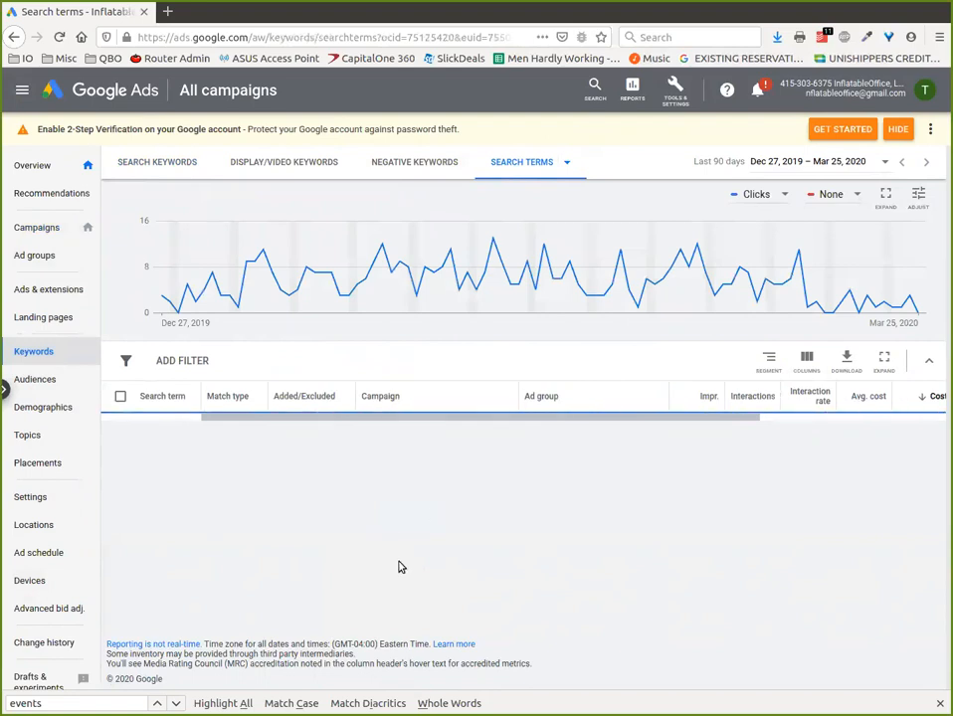
scroll(421, 533, "down", 2)
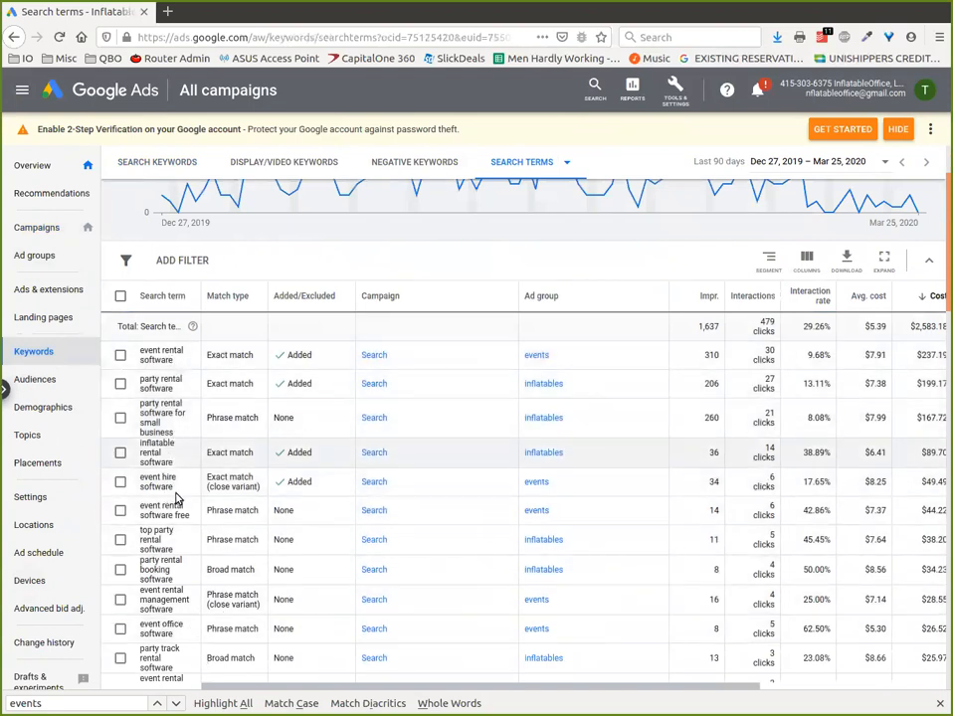
scroll(167, 619, "down", 1)
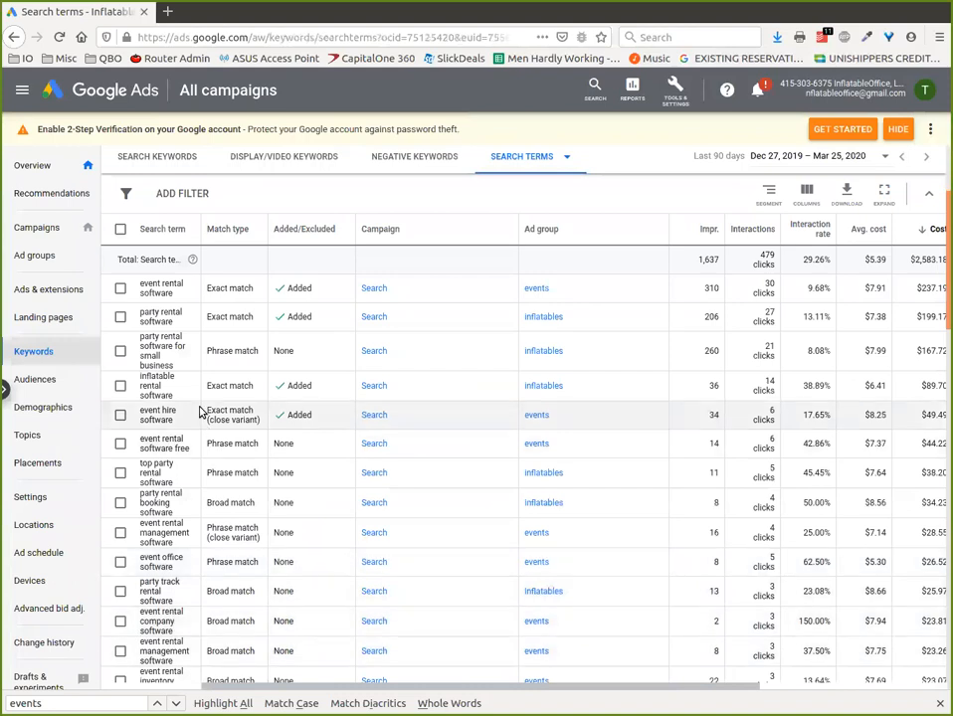
- Review the costliest search terms in the report, comparing their match types with their added or excluded status
scroll(158, 415, "up", 1)
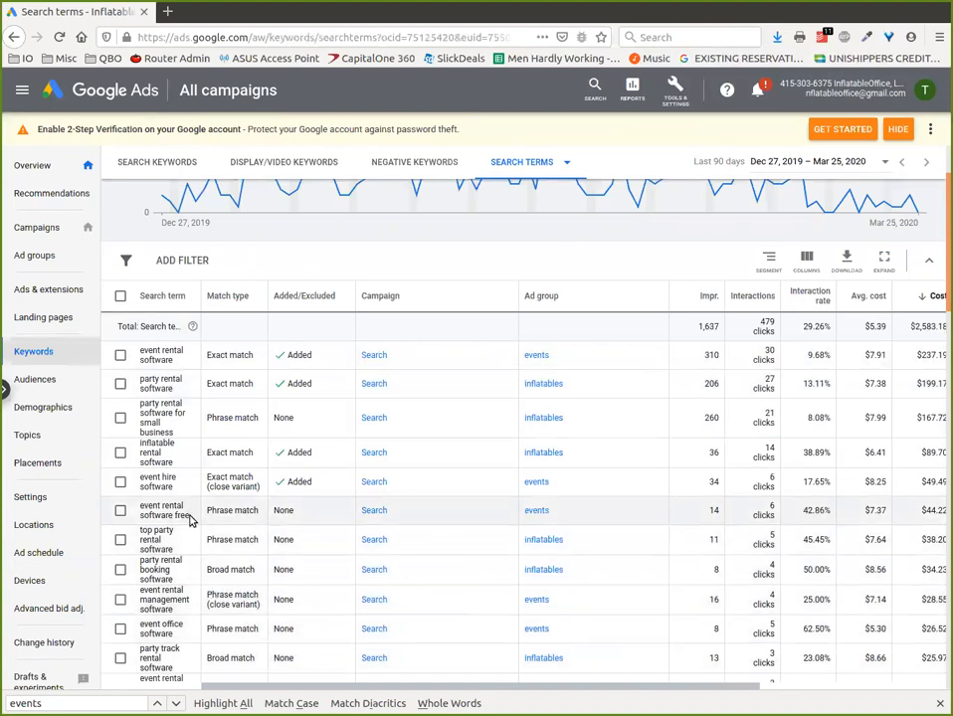
scroll(213, 472, "down", 2)
scroll(215, 472, "down", 1)
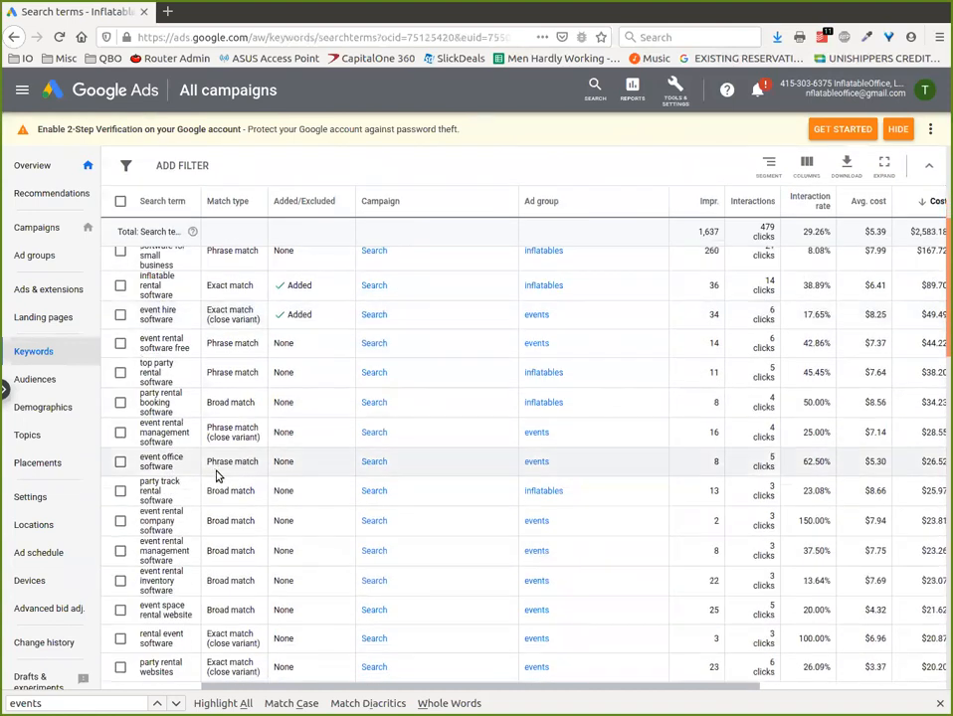
scroll(224, 476, "up", 3)
scroll(226, 477, "up", 1)
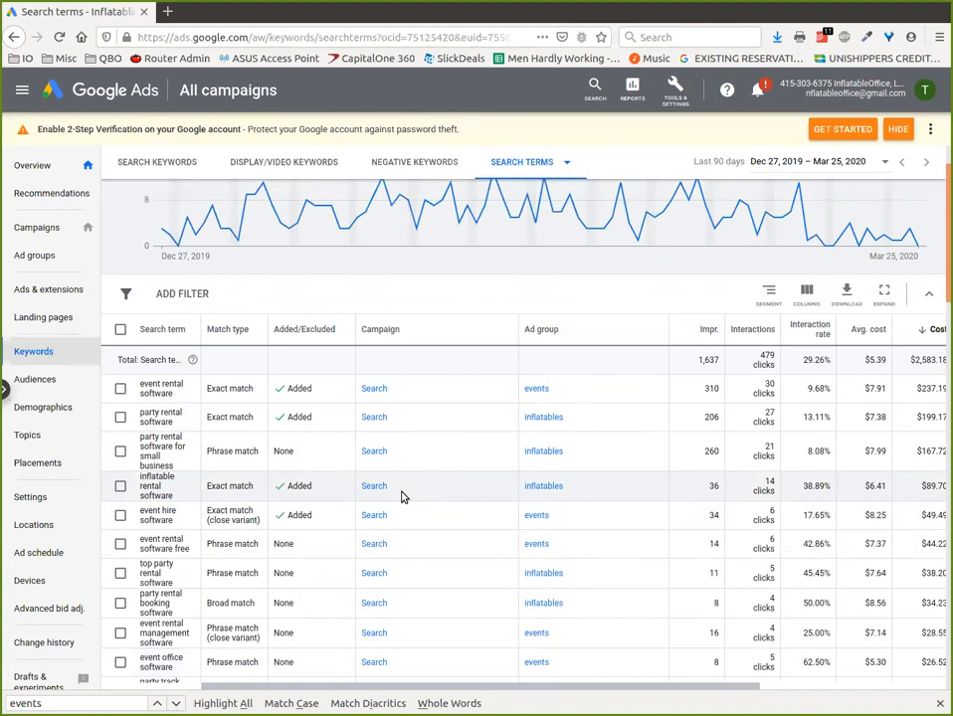
- Review the enabled search keywords for all campaigns with their ad groups, and return to the campaign list
left_click(131, 169)
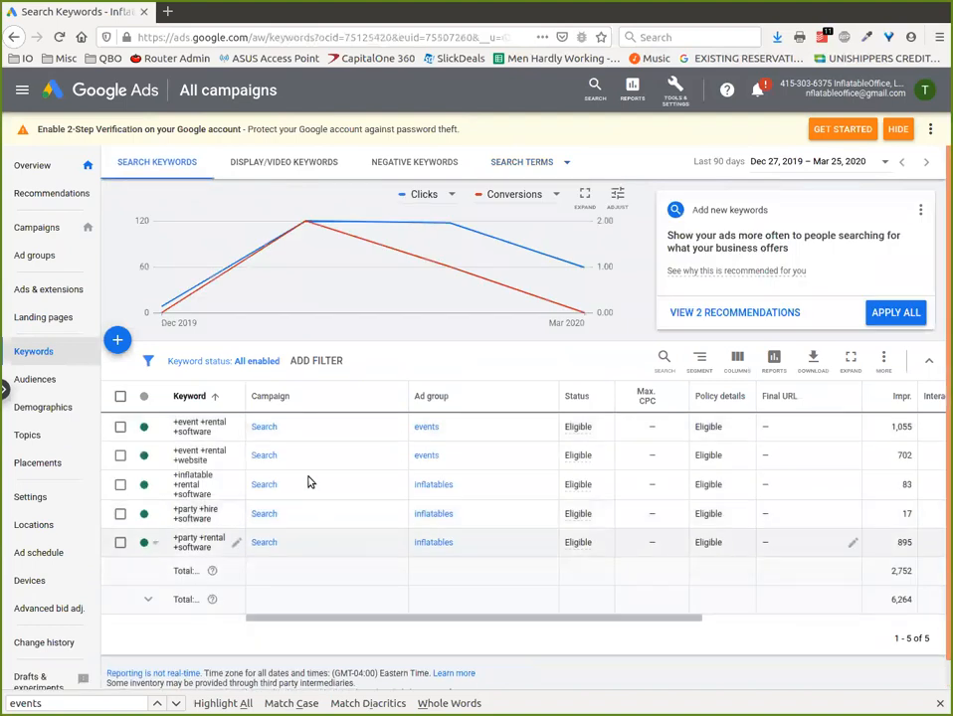
scroll(302, 543, "down", 1)
scroll(362, 536, "up", 1)
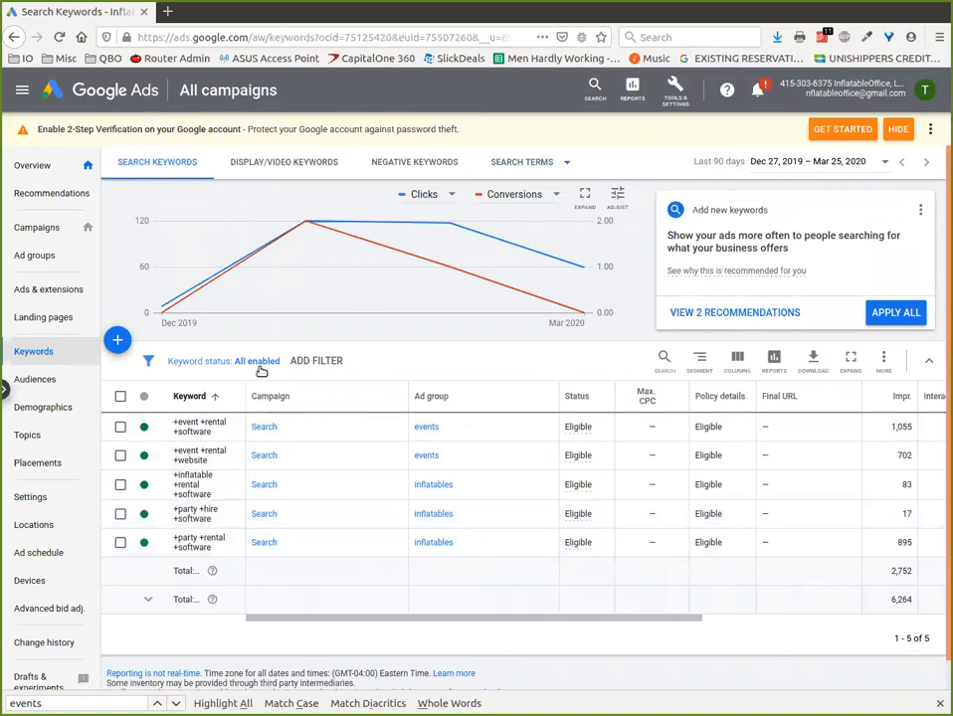
left_click(44, 228)
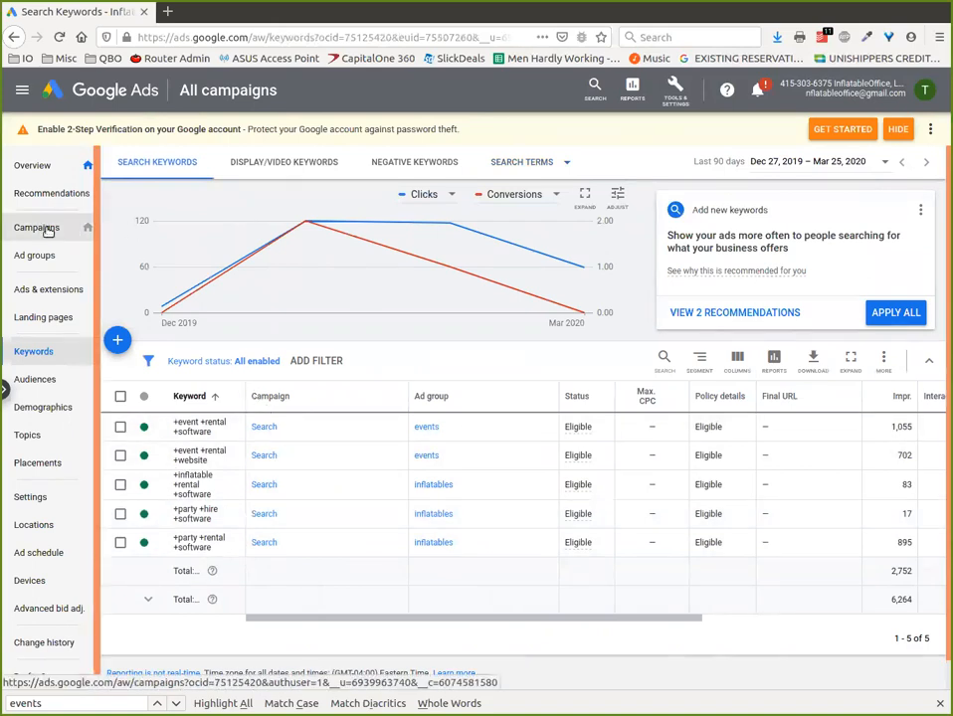